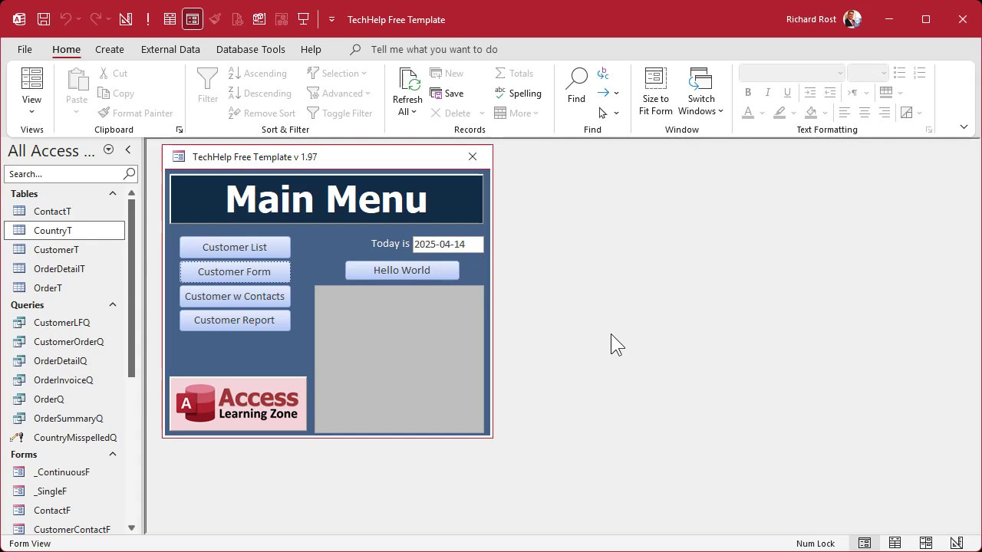
# Review the CountryT table's Country and Misspelling columns, then close it
pyautogui.doubleClick(53, 230)
pyautogui.click(208, 202)
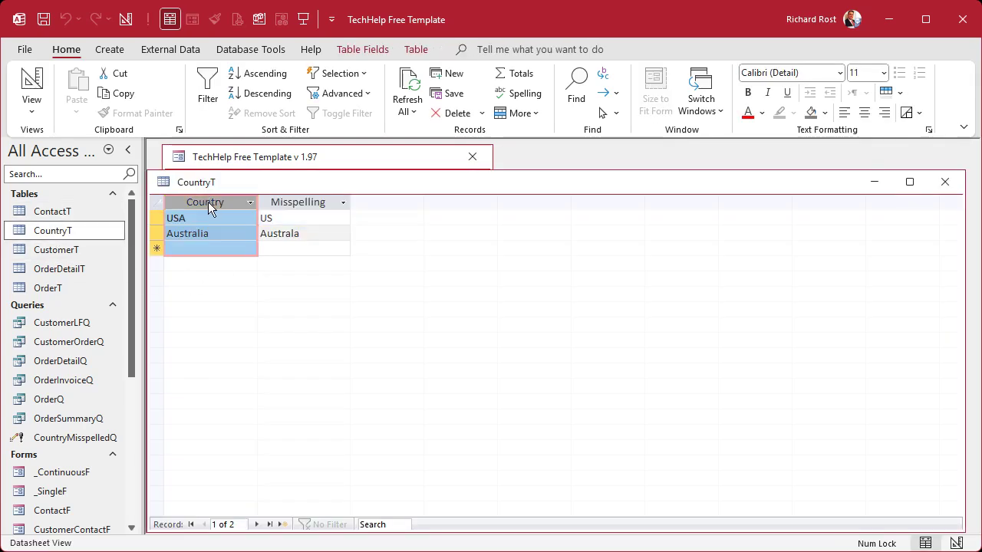
pyautogui.click(294, 201)
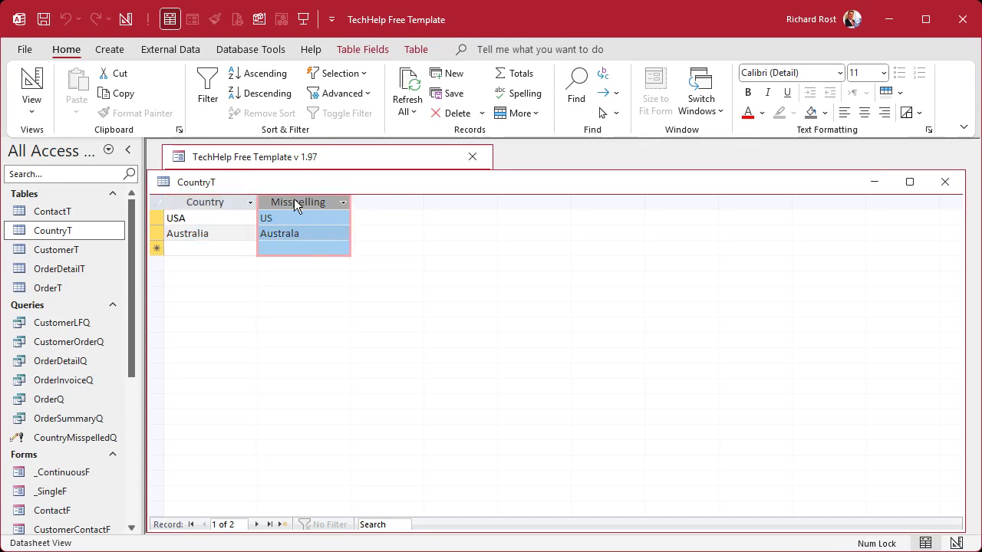
pyautogui.click(944, 182)
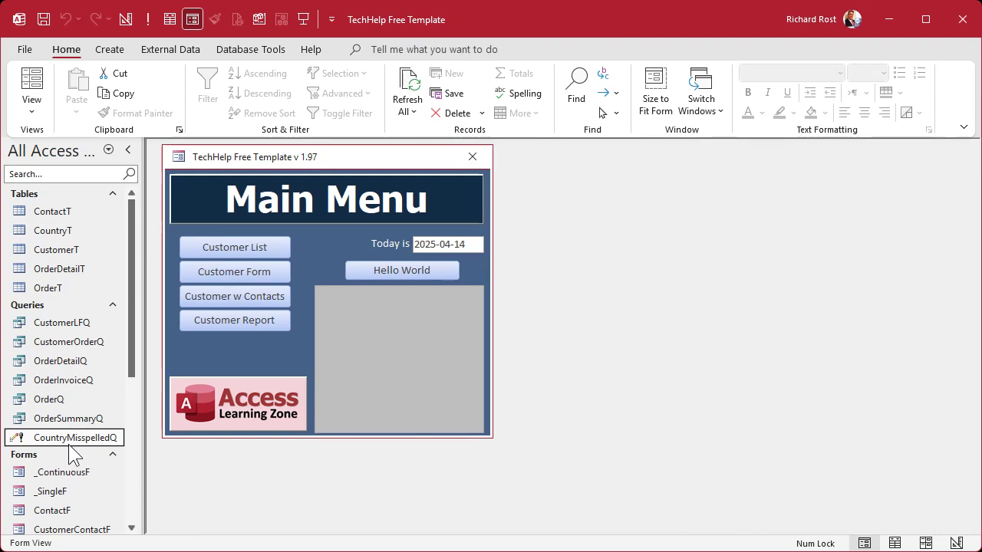
pyautogui.click(100, 51)
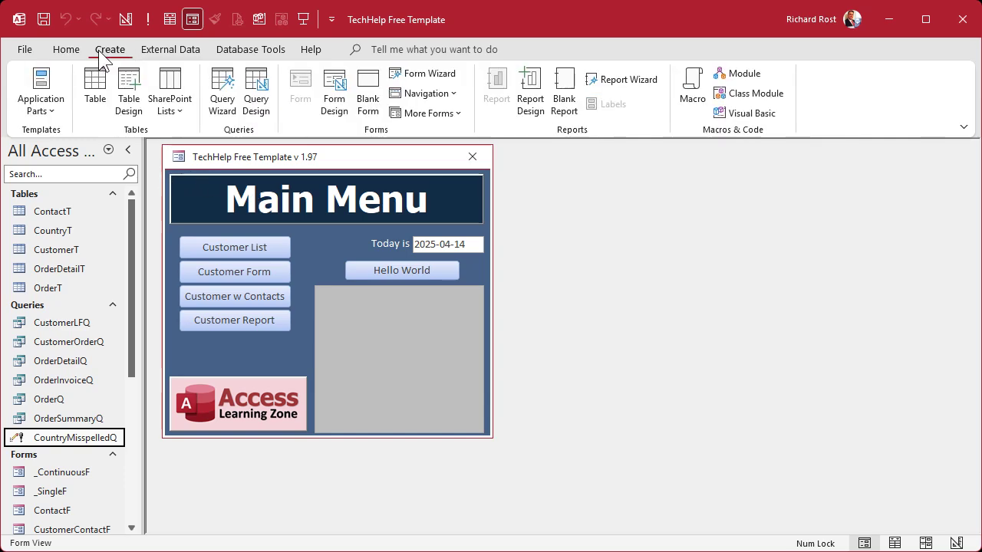
# Start a new query design containing the CustomerT and CountryT tables
pyautogui.click(256, 96)
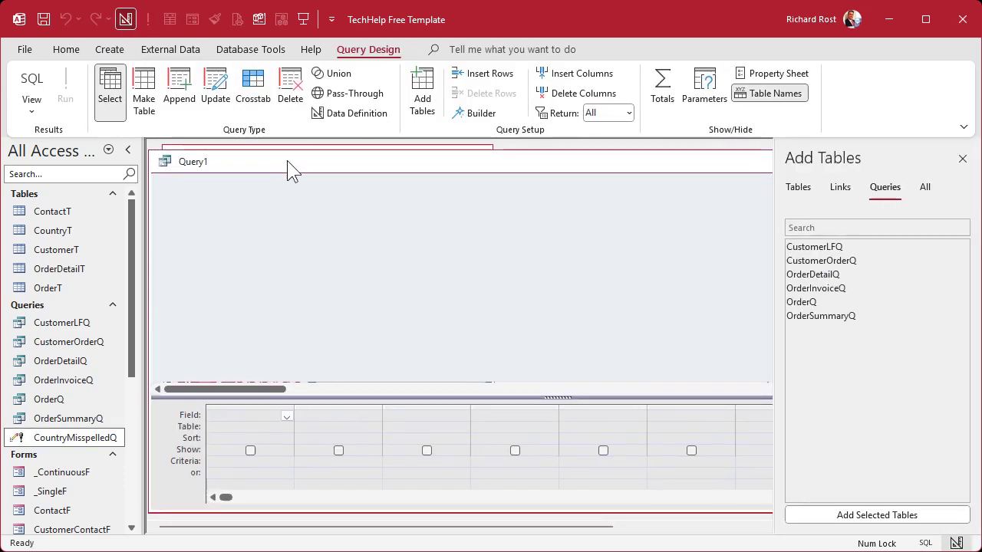
pyautogui.click(961, 159)
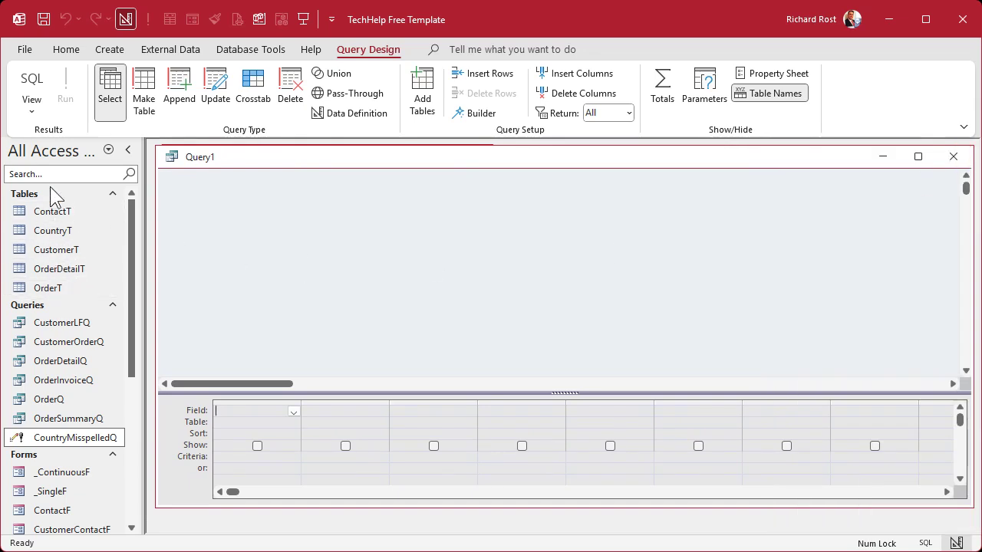
pyautogui.moveTo(66, 269); pyautogui.dragTo(326, 274)
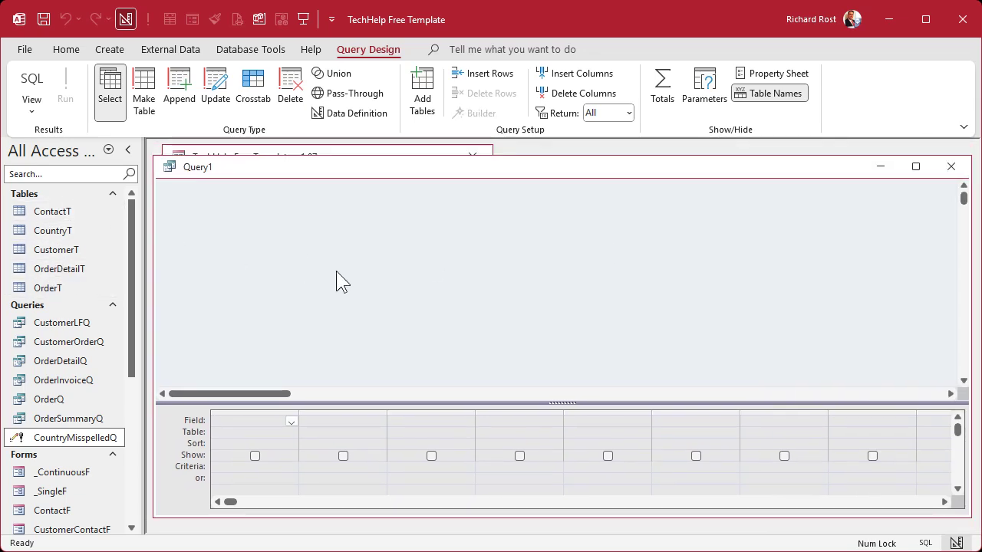
pyautogui.moveTo(58, 251); pyautogui.dragTo(187, 198)
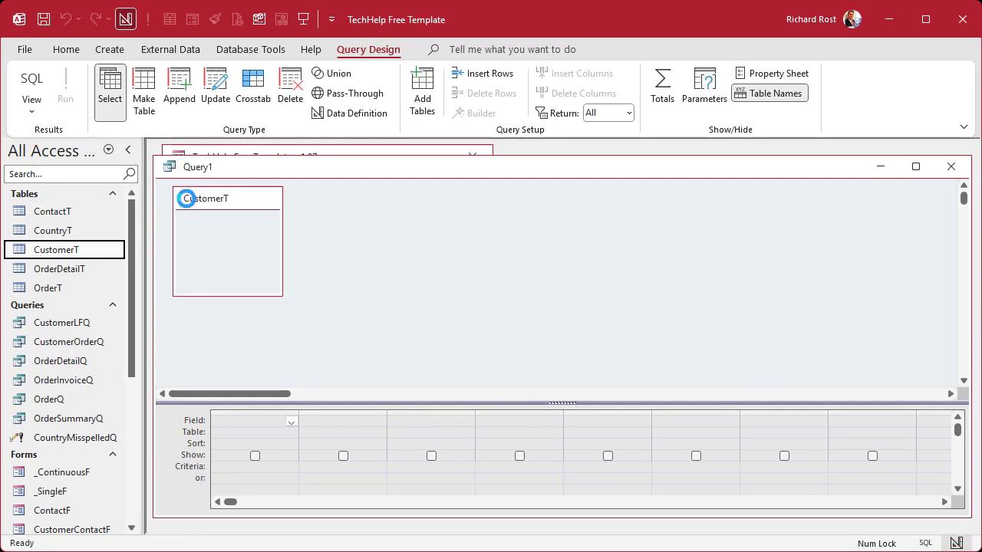
pyautogui.moveTo(280, 294); pyautogui.dragTo(355, 371)
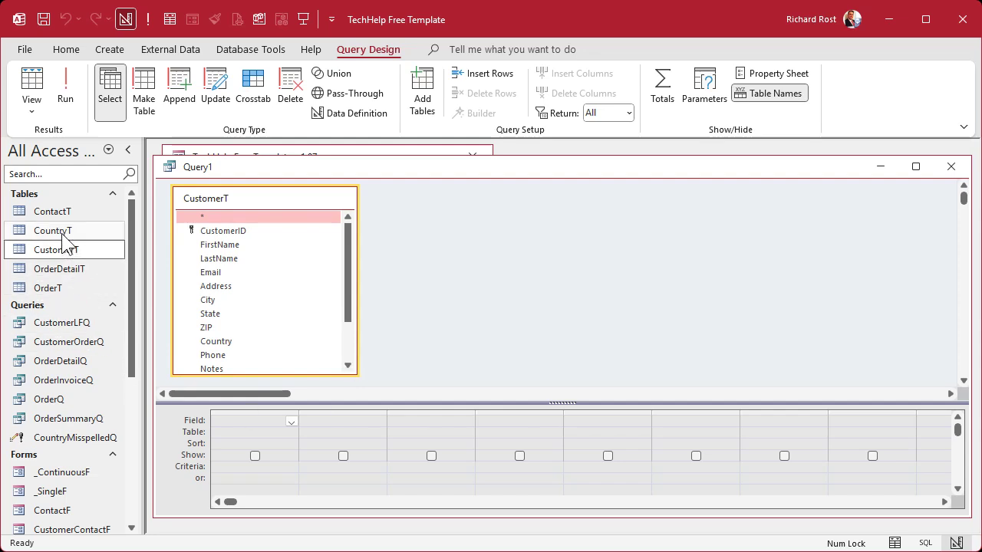
pyautogui.moveTo(61, 231)
pyautogui.mouseDown()
pyautogui.moveTo(490, 208)
pyautogui.moveTo(466, 214)
pyautogui.mouseUp()
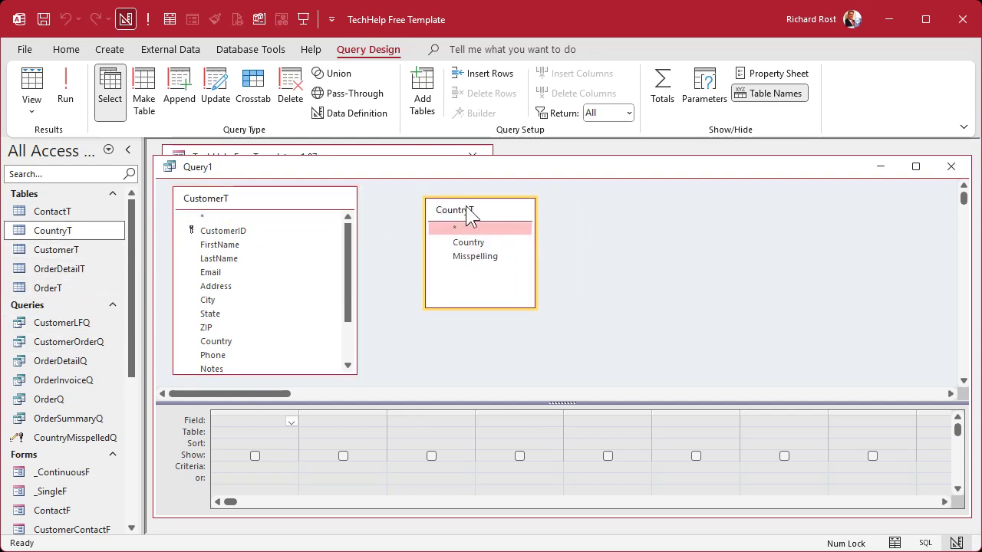
pyautogui.moveTo(533, 304); pyautogui.dragTo(586, 301)
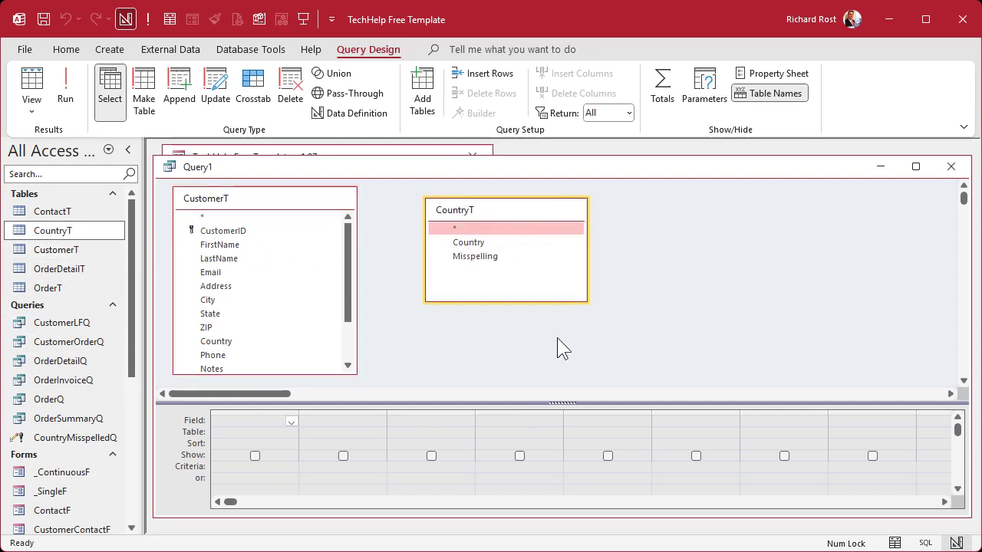
# Add CustomerT's Country field to the grid with criterion Is Not Null
pyautogui.click(227, 339)
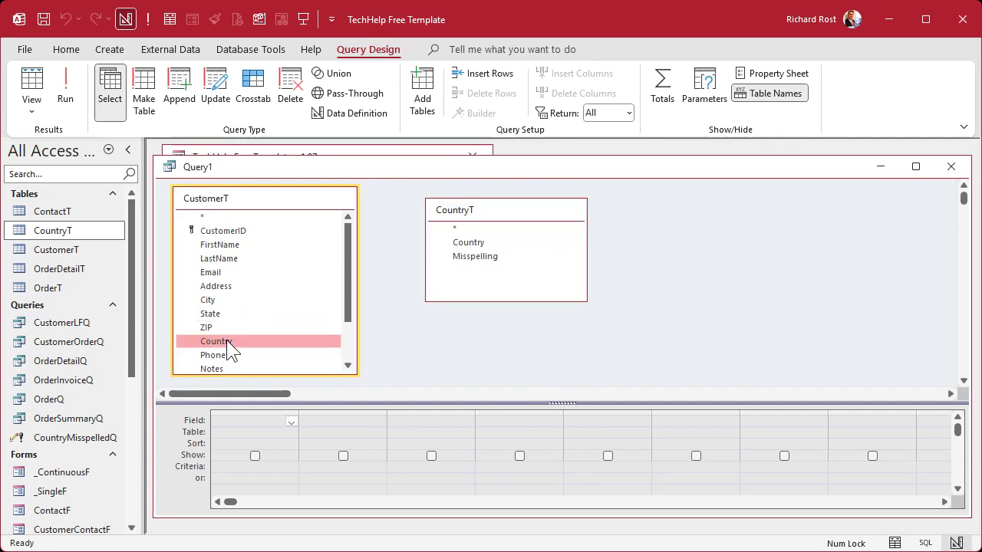
pyautogui.doubleClick(226, 340)
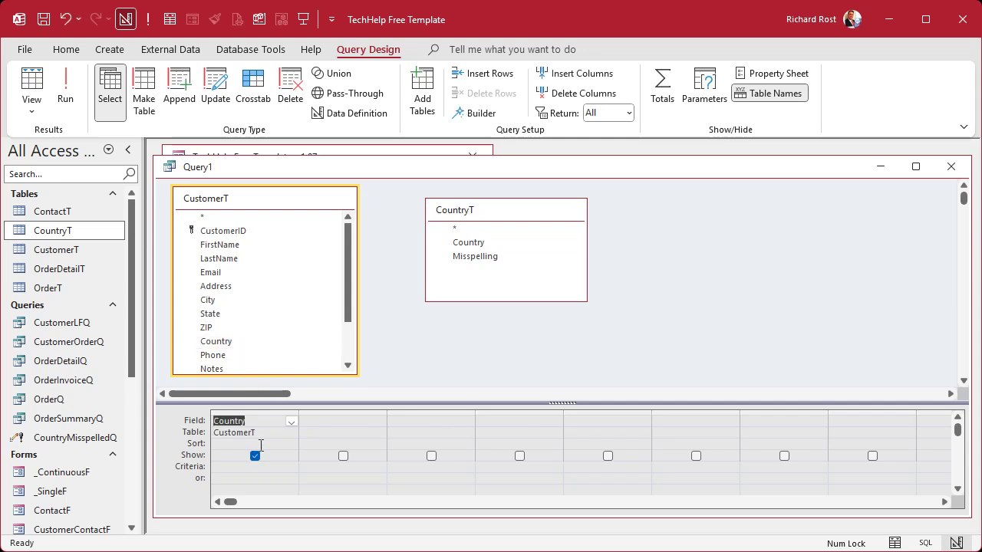
pyautogui.click(235, 469)
pyautogui.write('s no')
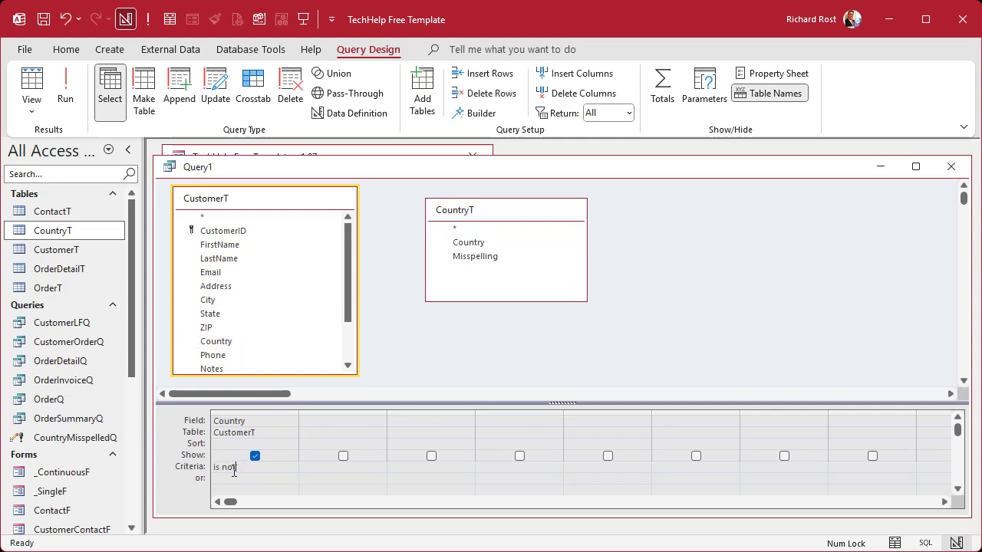
pyautogui.write('t null')
pyautogui.press('Tab')
# Compare CustomerT's Country with CountryT's Country and Misspelling fields
pyautogui.click(225, 342)
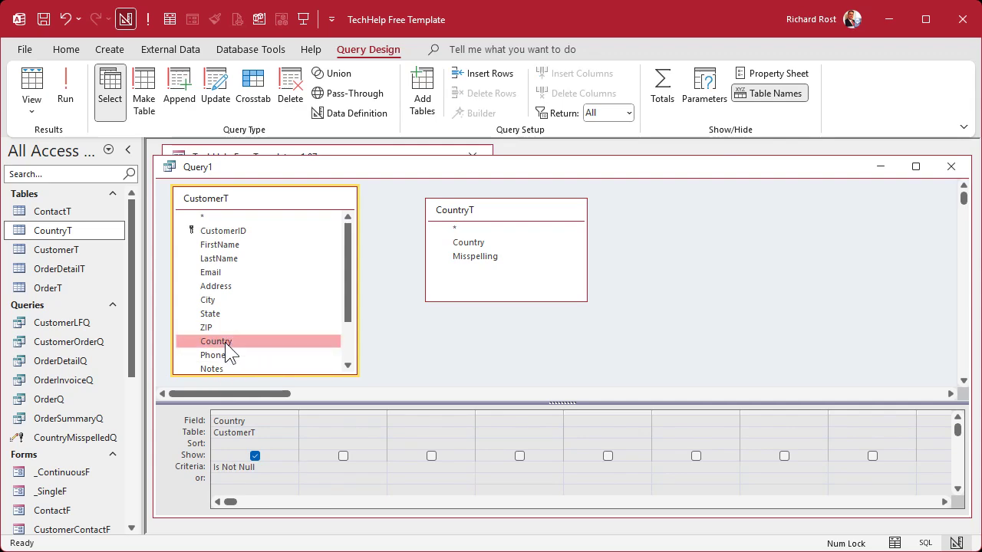
pyautogui.moveTo(224, 342); pyautogui.dragTo(452, 259)
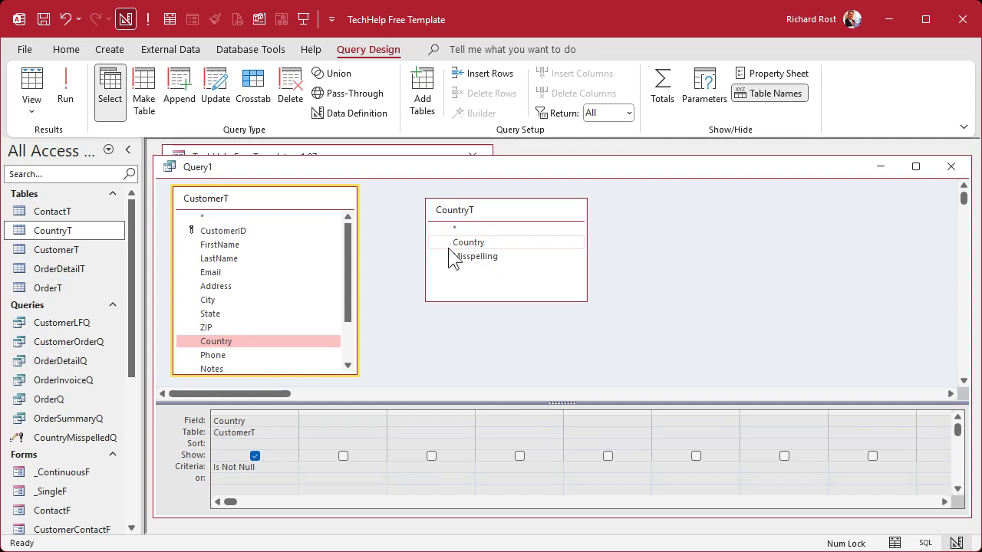
pyautogui.click(475, 242)
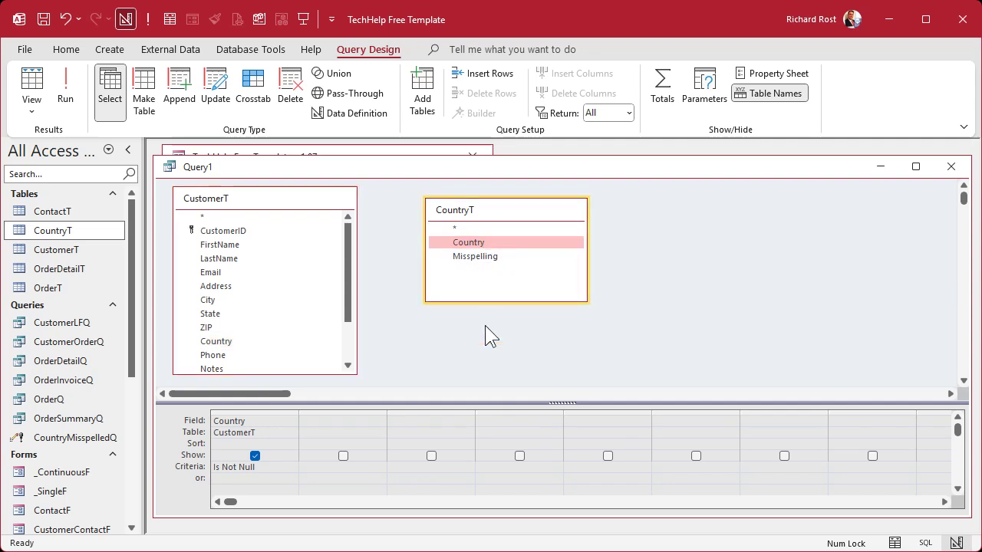
pyautogui.click(497, 257)
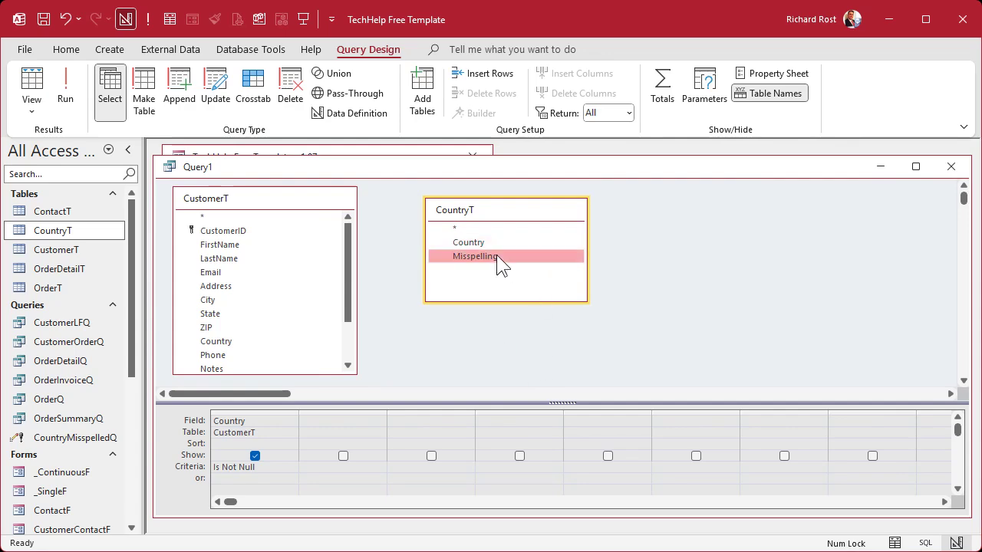
pyautogui.click(488, 242)
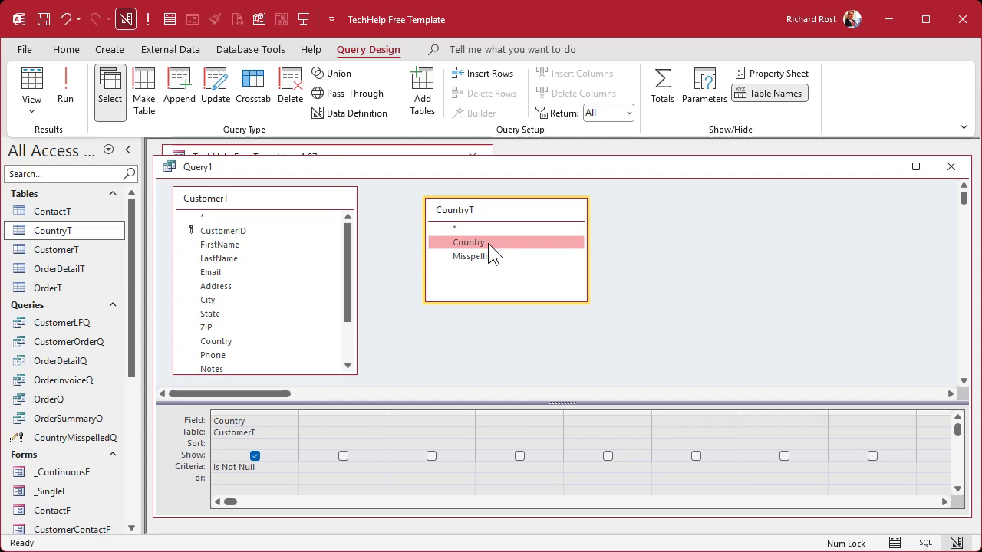
pyautogui.click(502, 256)
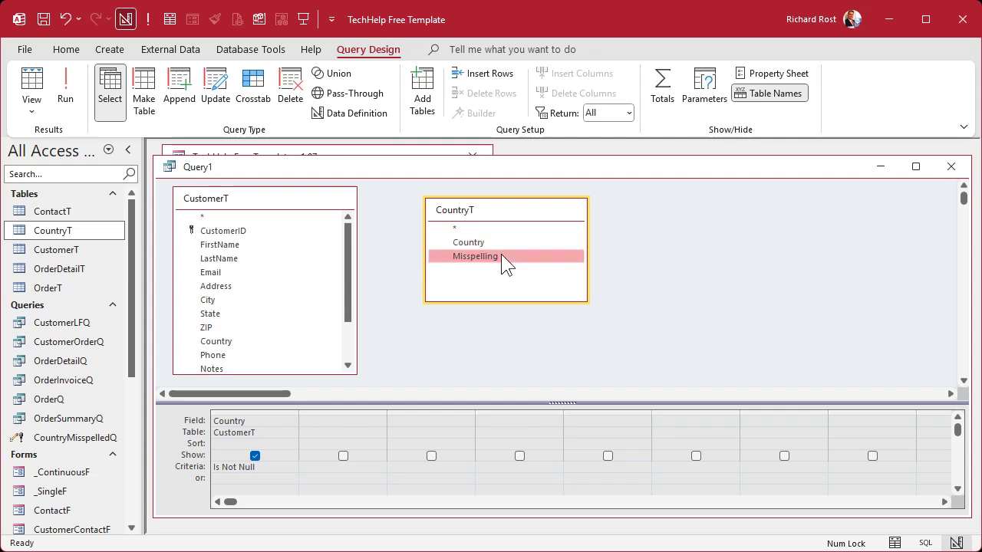
# Join CustomerT.Country to CountryT.Country and add CountryT's Country to the grid
pyautogui.click(225, 341)
pyautogui.moveTo(225, 342); pyautogui.dragTo(476, 243)
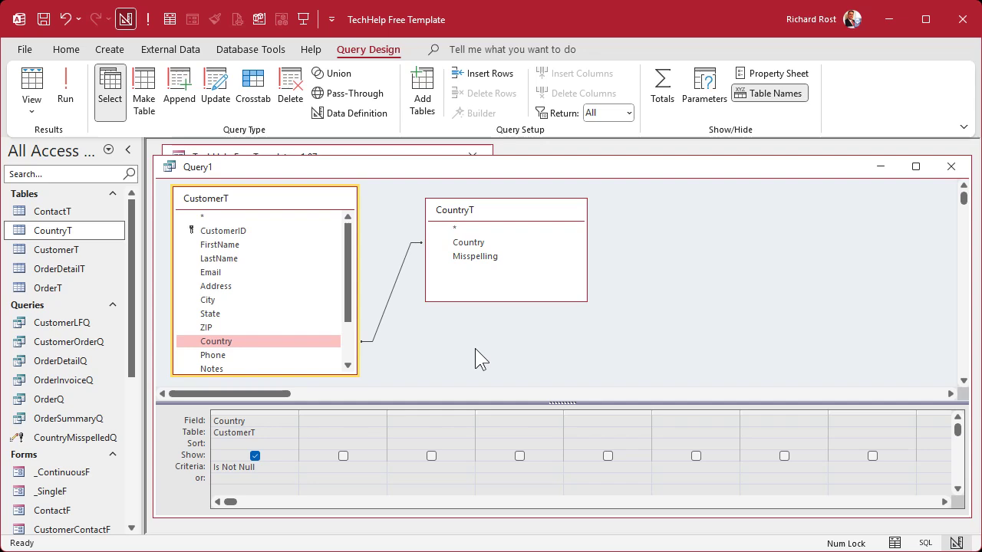
pyautogui.doubleClick(474, 242)
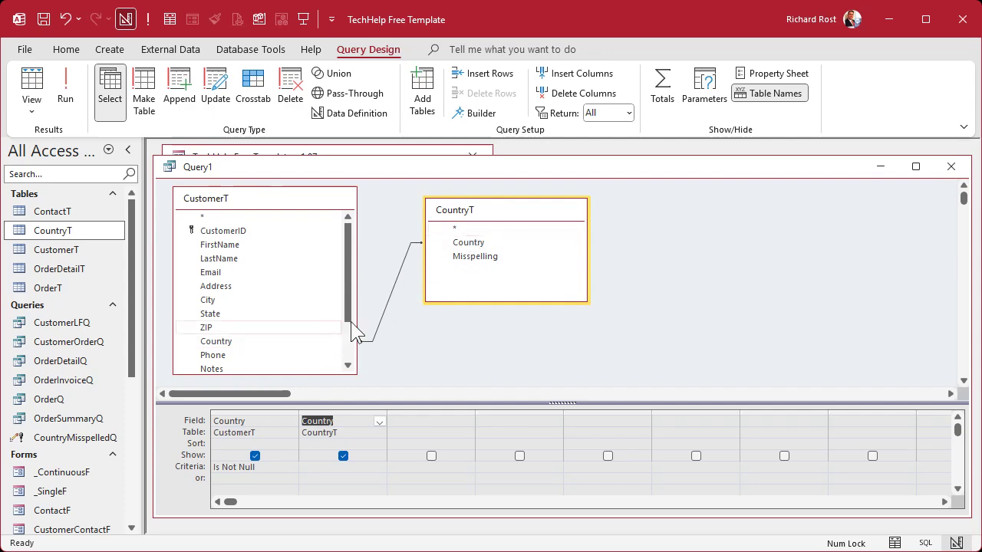
pyautogui.click(240, 344)
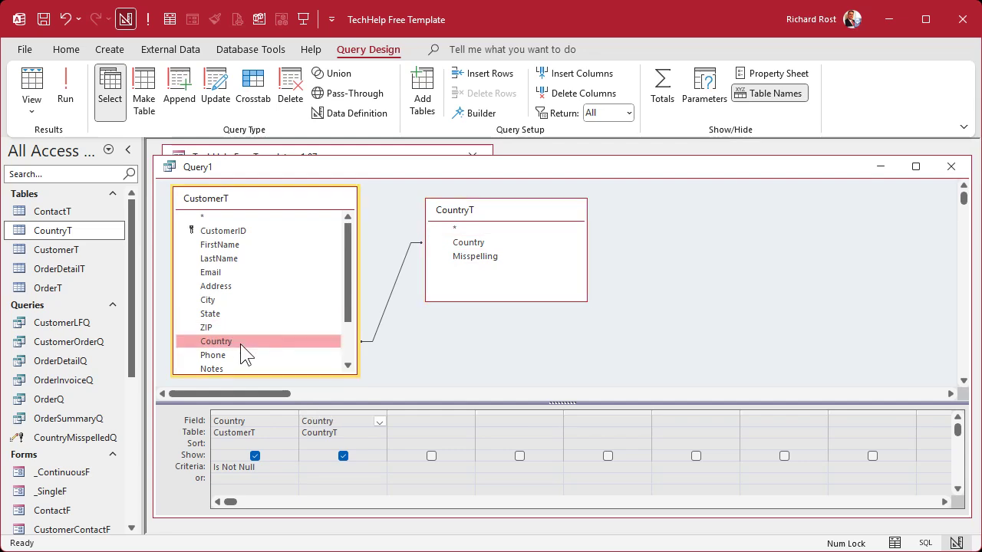
pyautogui.click(478, 243)
pyautogui.click(247, 342)
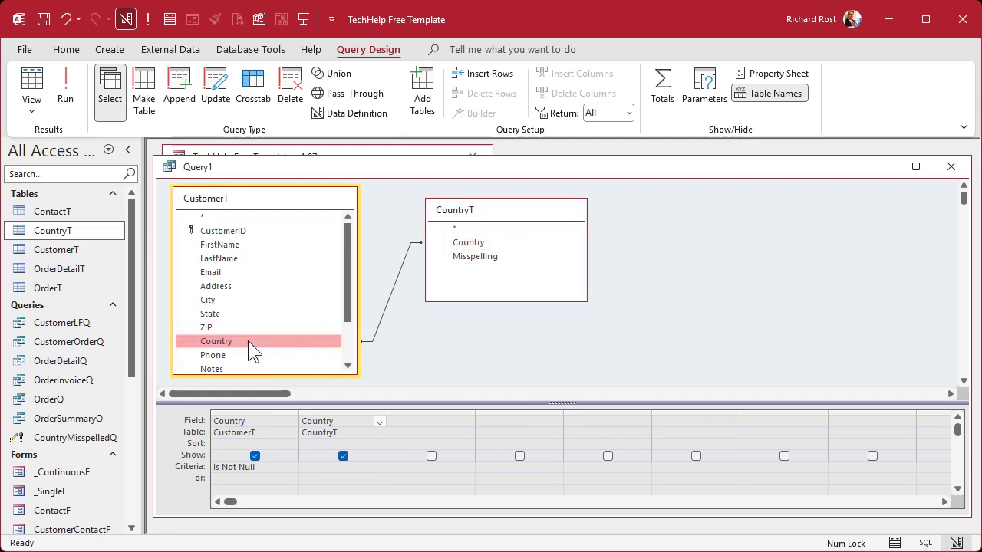
pyautogui.click(475, 242)
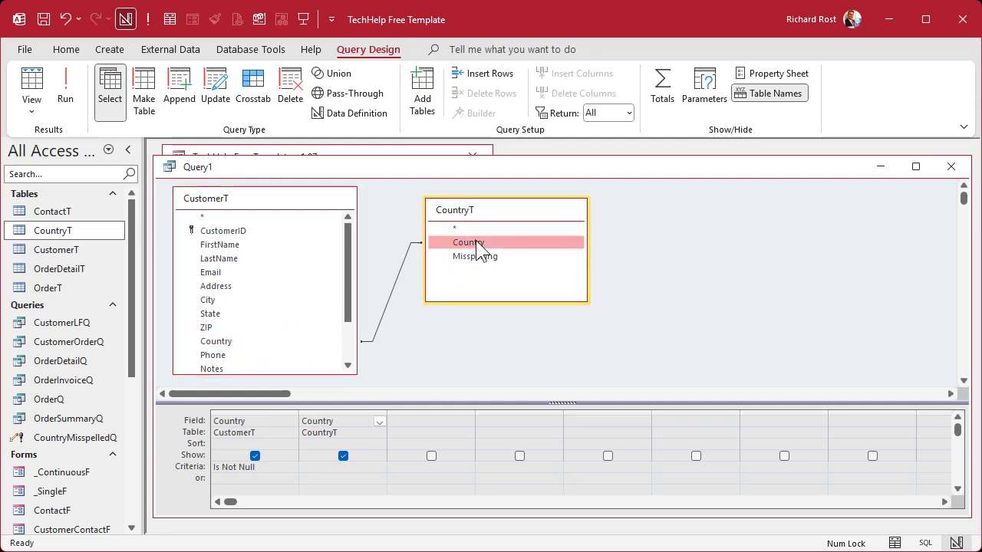
# Run the query to see 18 matching USA rows, then return to Design view
pyautogui.click(66, 90)
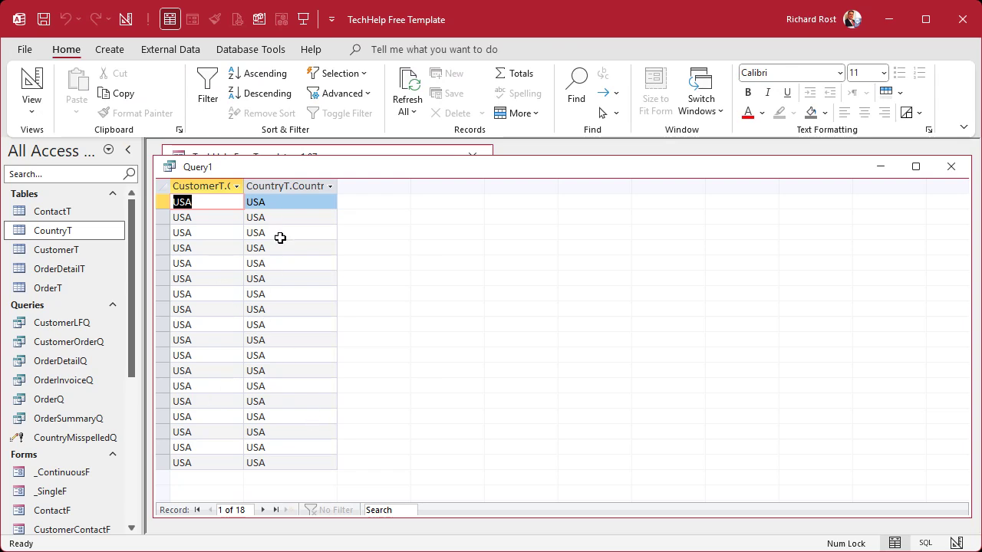
pyautogui.click(32, 85)
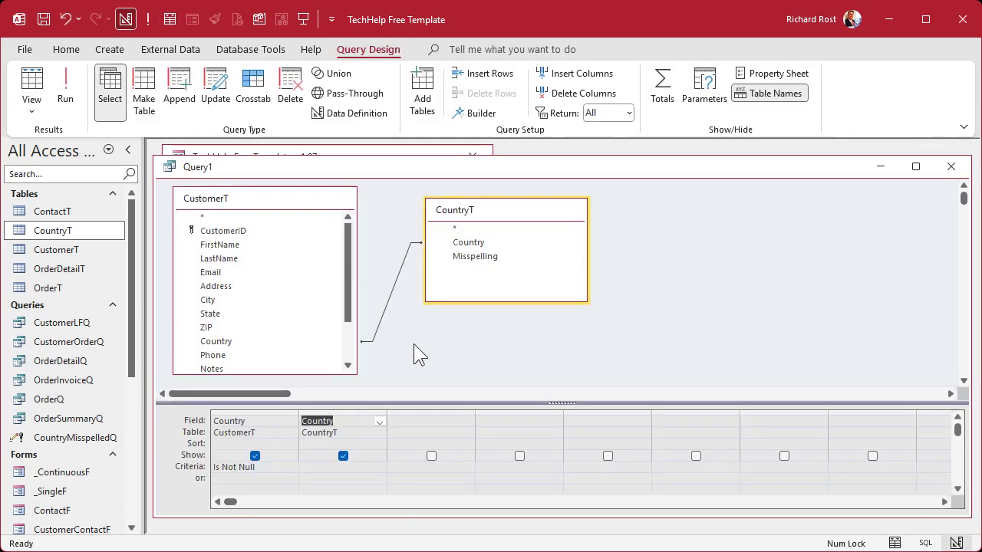
pyautogui.click(245, 343)
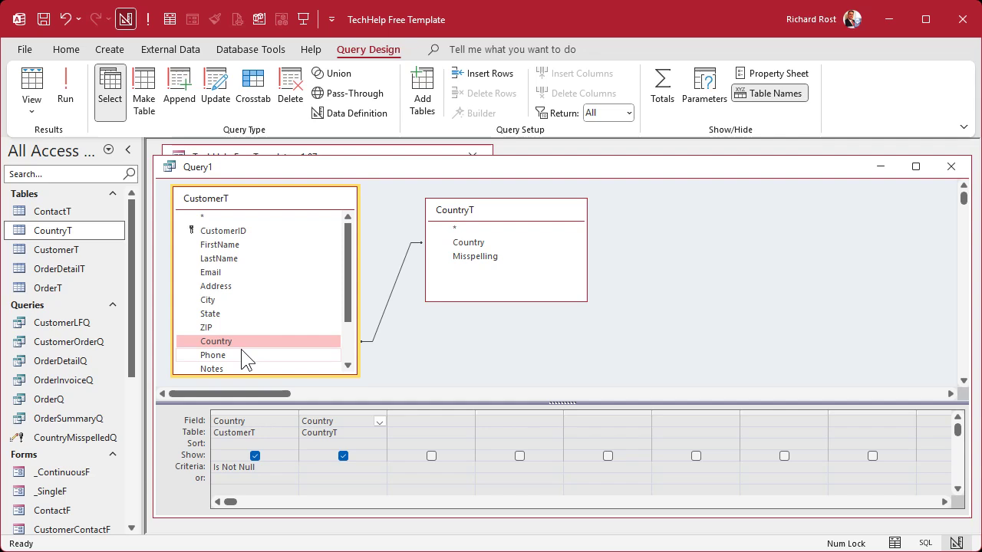
# Change the join to include all records from CustomerT
pyautogui.doubleClick(389, 288)
pyautogui.click(355, 238)
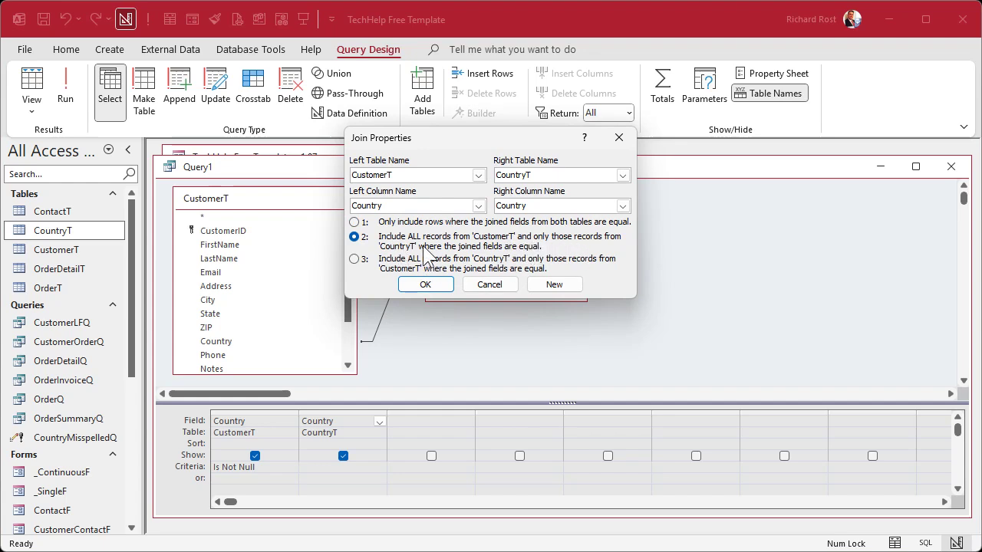
pyautogui.click(441, 286)
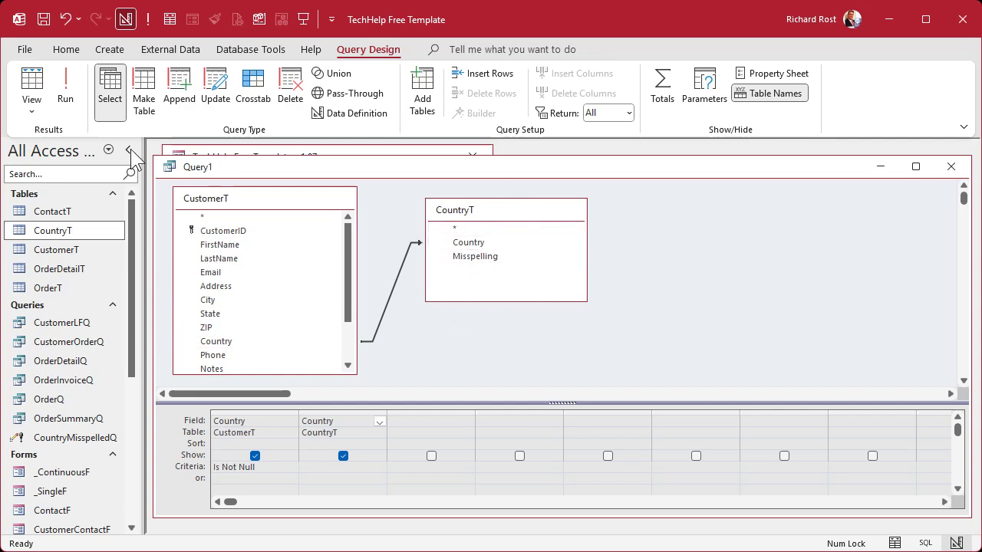
# Run the query to inspect 29 rows with blank matches like U.S.A., then return to design
pyautogui.click(59, 81)
pyautogui.click(205, 186)
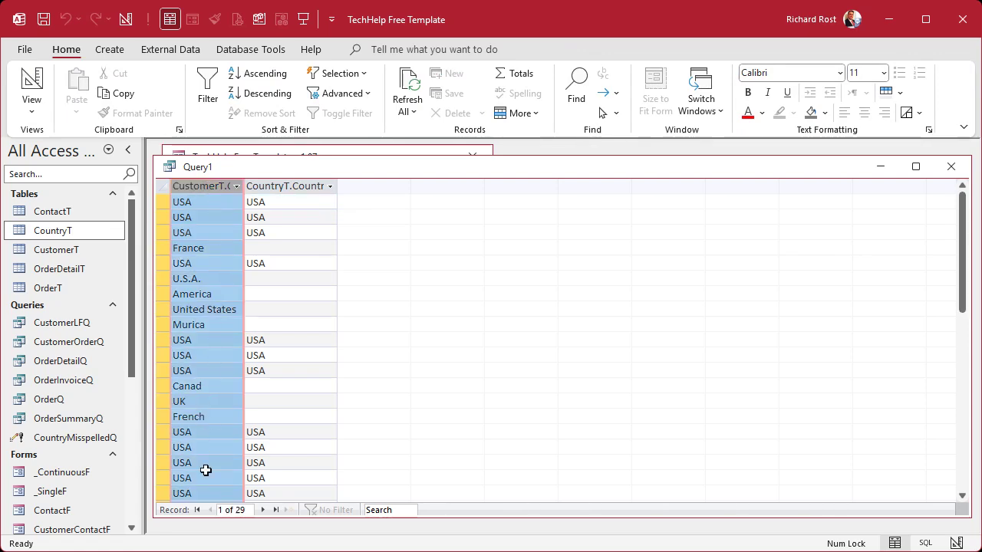
pyautogui.click(280, 188)
pyautogui.scroll(-4, 300, 322)
pyautogui.scroll(3, 300, 322)
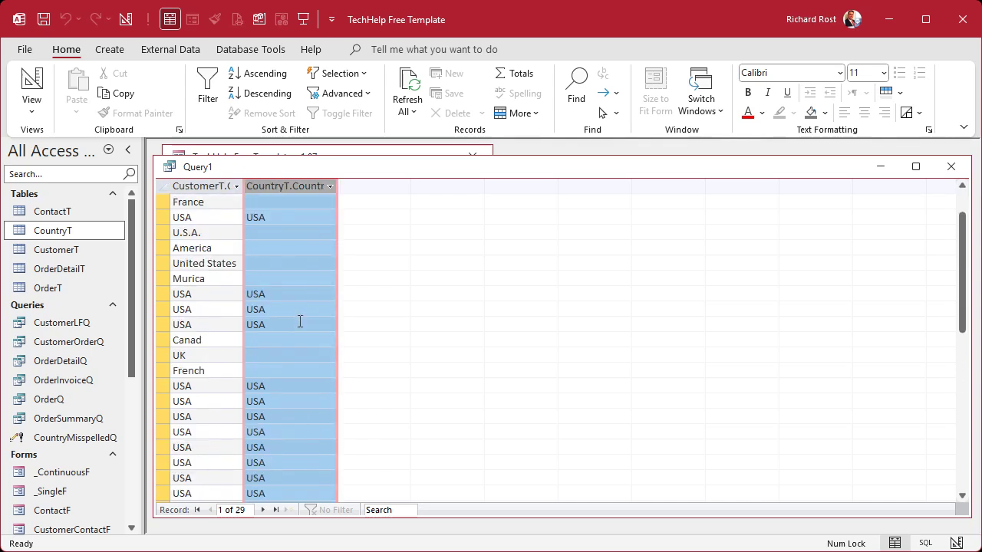
pyautogui.click(285, 233)
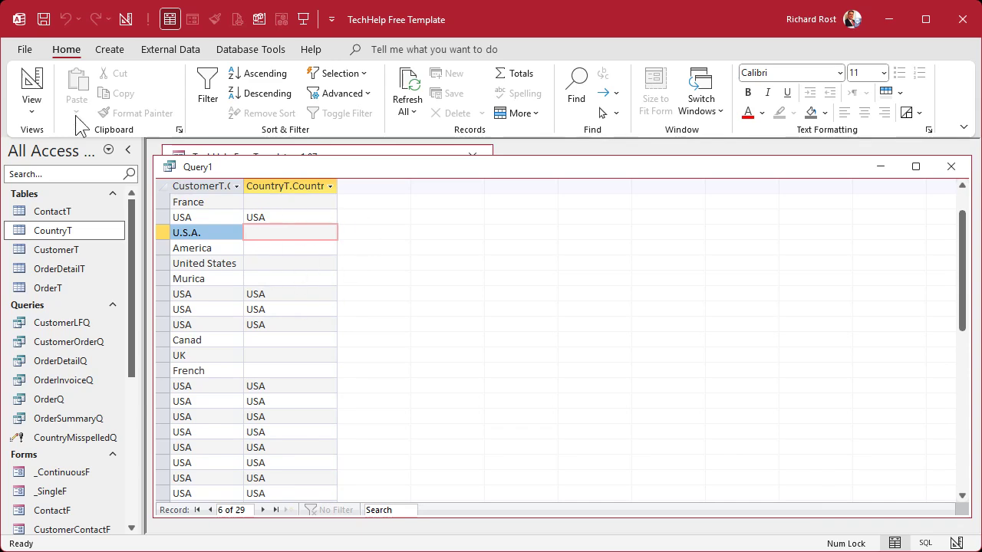
pyautogui.click(32, 85)
# Add Is Null criterion under CountryT.Country and run, listing 11 unmatched countries
pyautogui.click(317, 466)
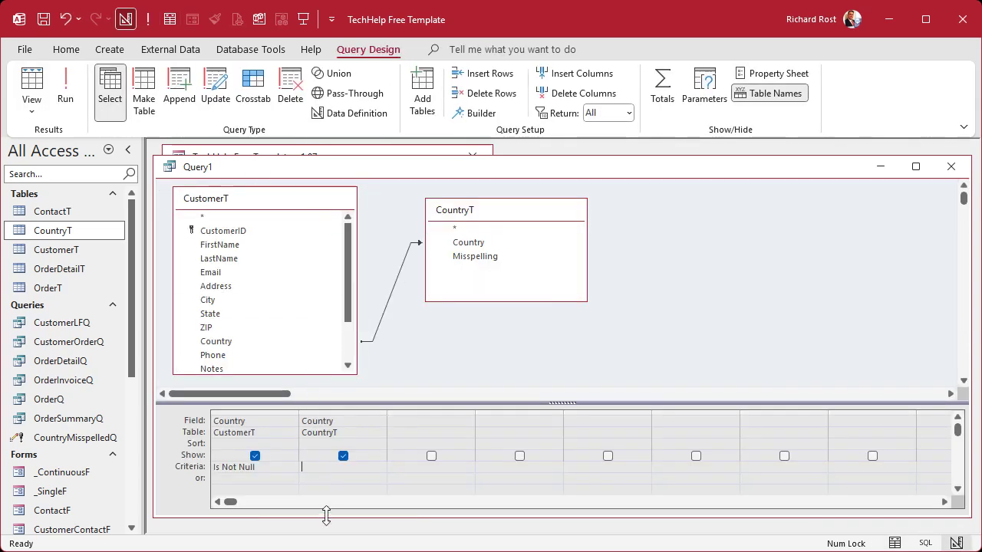
pyautogui.write('isnull')
pyautogui.press('Tab')
pyautogui.click(67, 86)
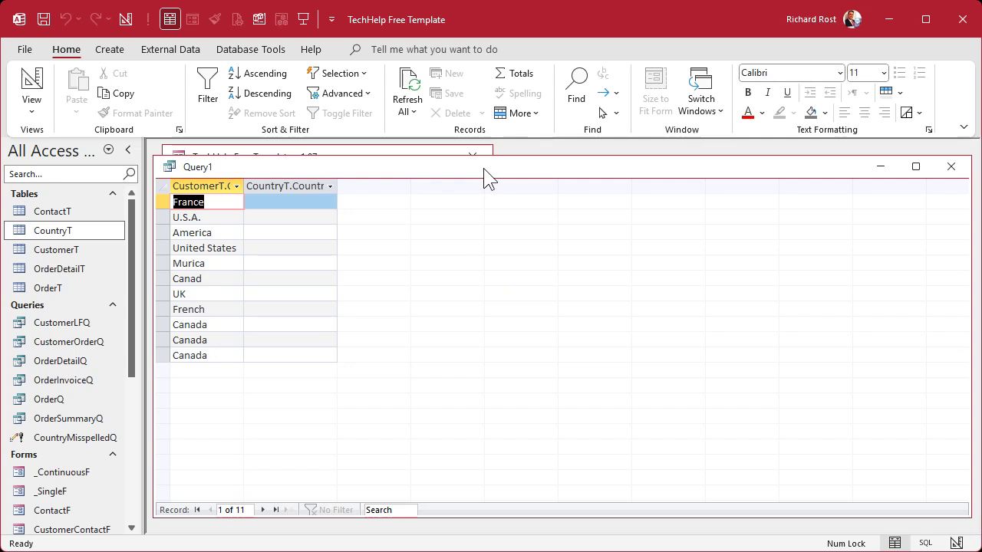
# Save the query as CountryUnknownQ and drag its results window to the right
pyautogui.hotkey('ctrl', 's')
pyautogui.write('CountryUnk')
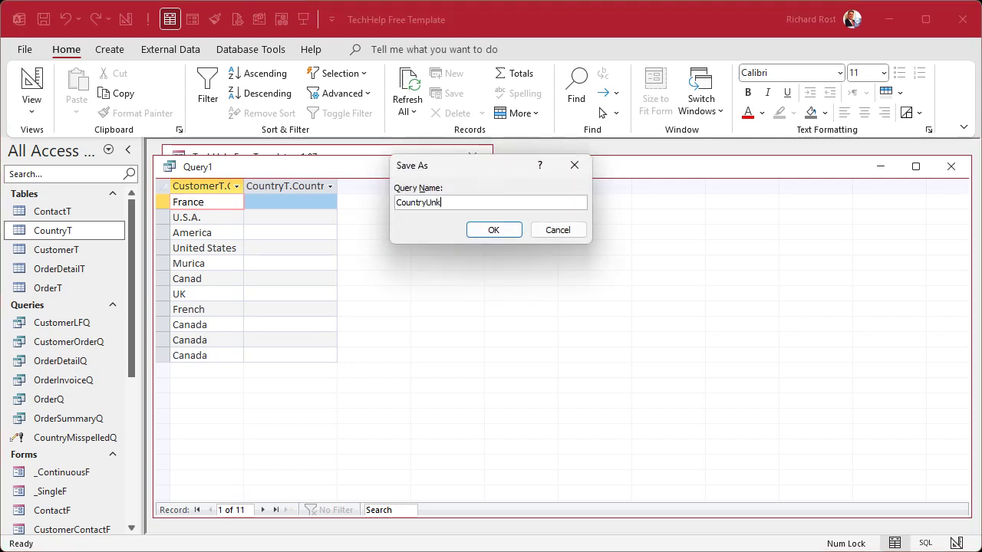
pyautogui.write('nownQ')
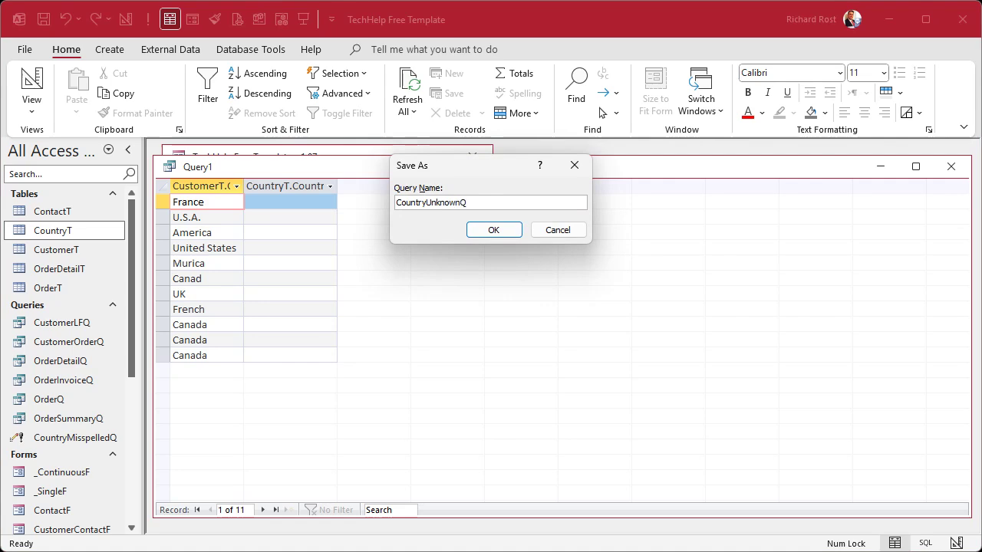
pyautogui.press('Return')
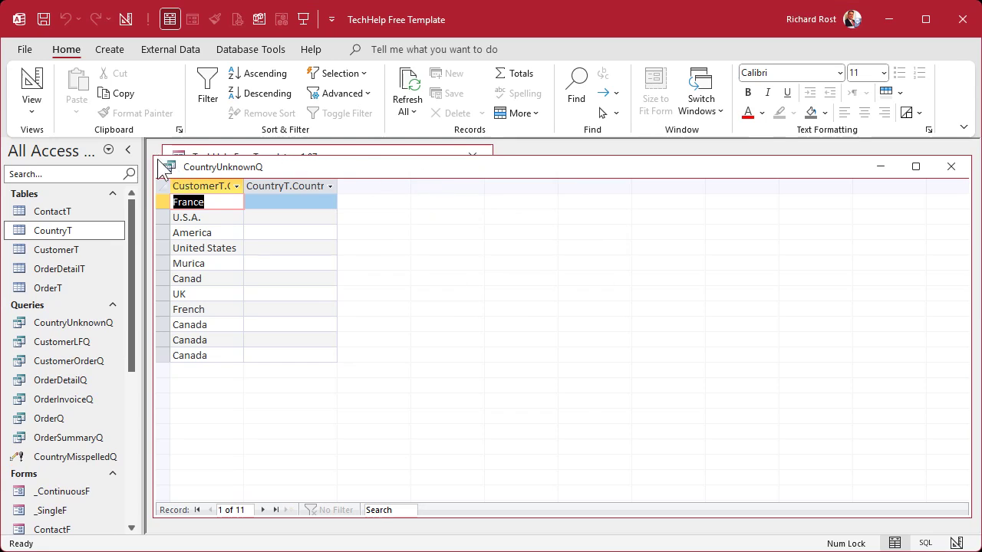
pyautogui.moveTo(161, 166); pyautogui.dragTo(485, 166)
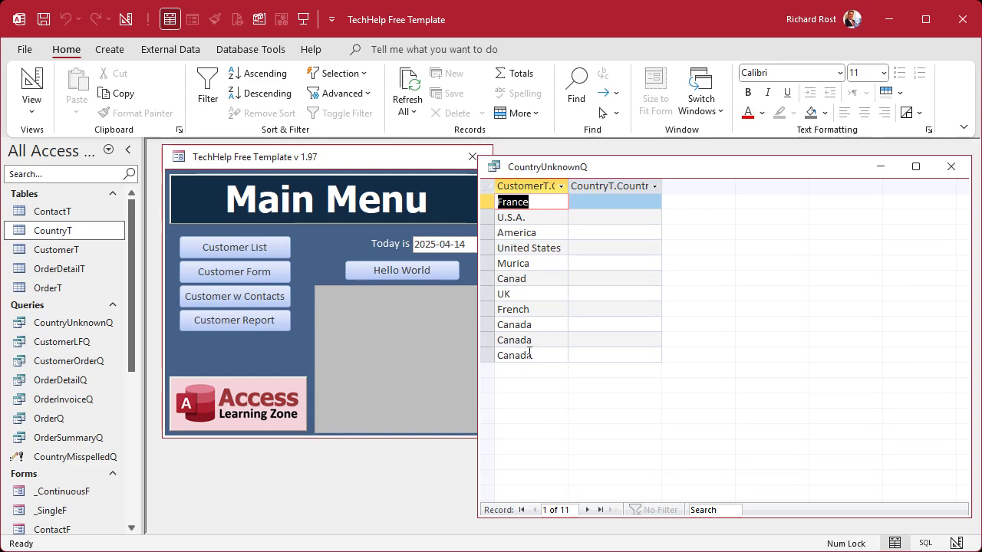
# Open CountryT beside the query and add a France row with misspelling French
pyautogui.click(64, 233)
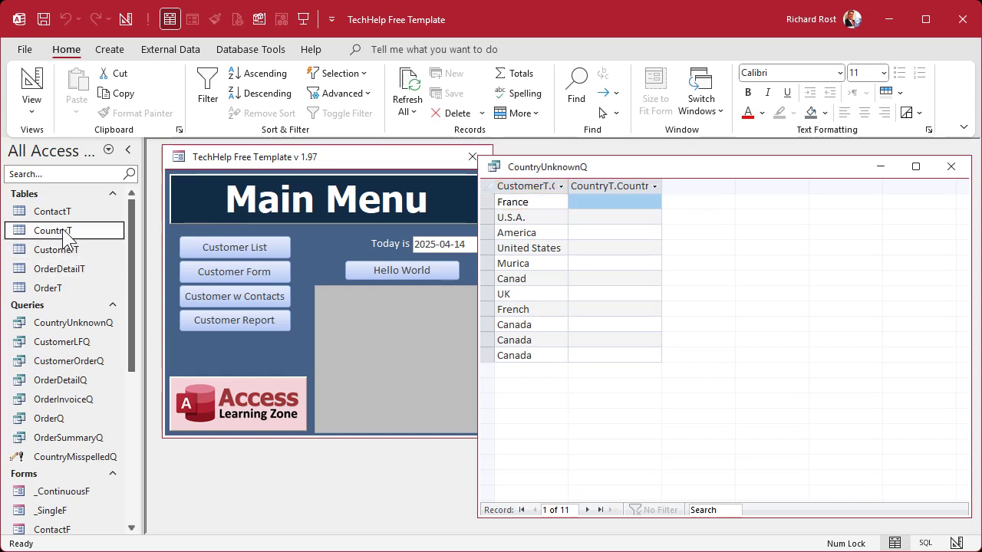
pyautogui.doubleClick(64, 234)
pyautogui.moveTo(280, 222); pyautogui.dragTo(259, 198)
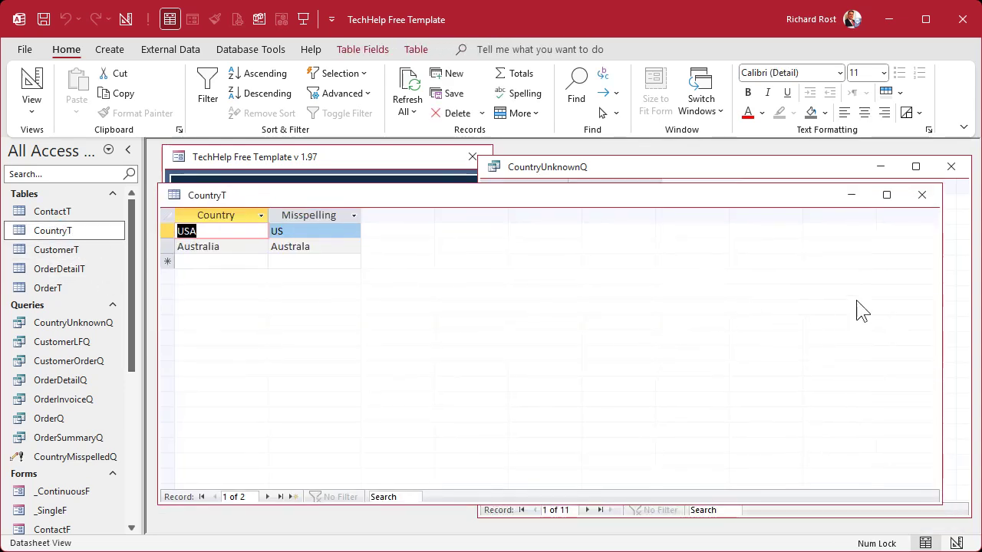
pyautogui.moveTo(941, 274); pyautogui.dragTo(460, 256)
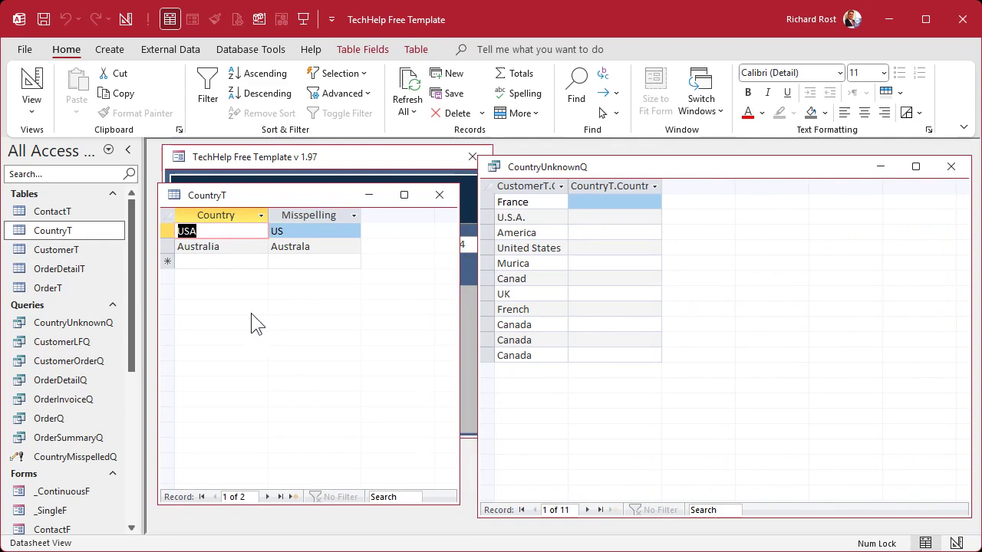
pyautogui.click(226, 263)
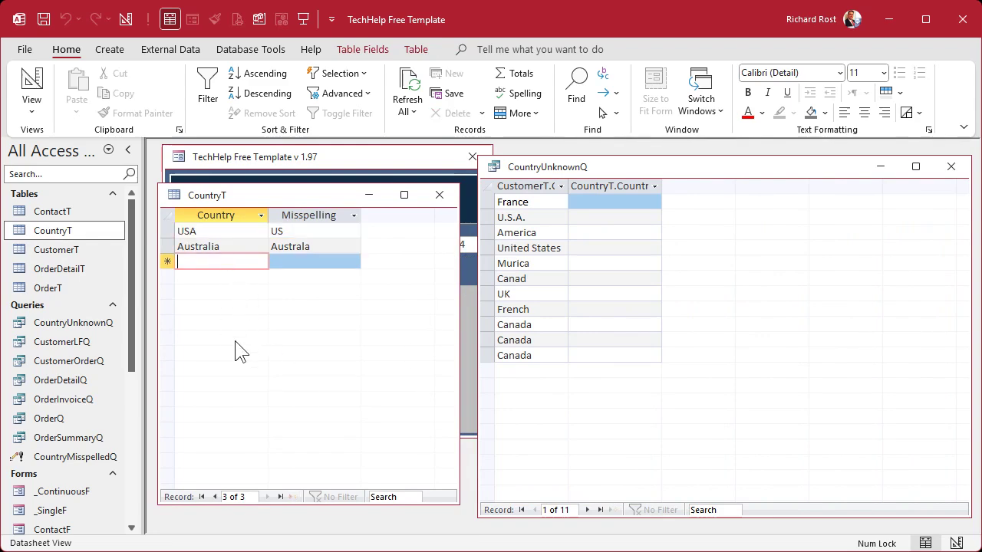
pyautogui.write('Fran')
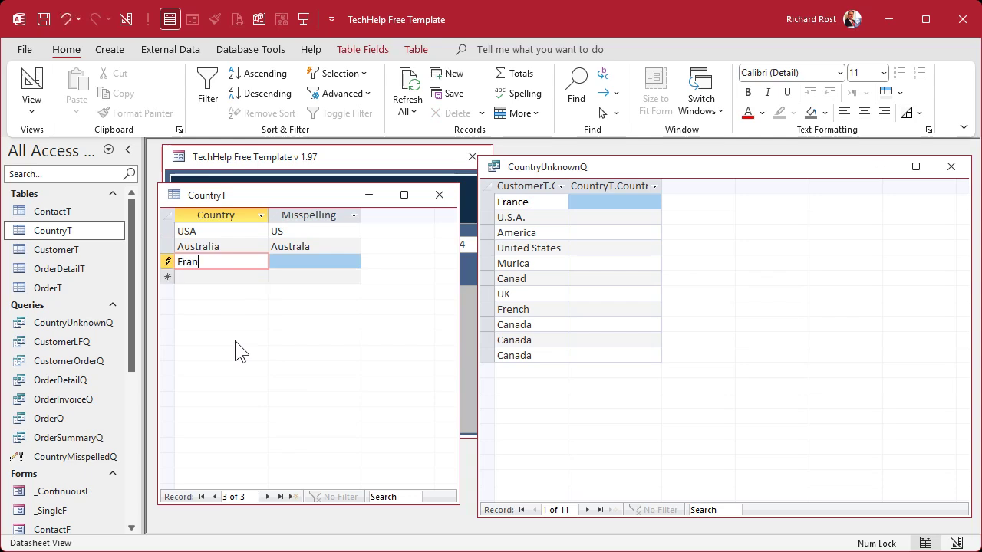
pyautogui.write('ce')
pyautogui.press('Down')
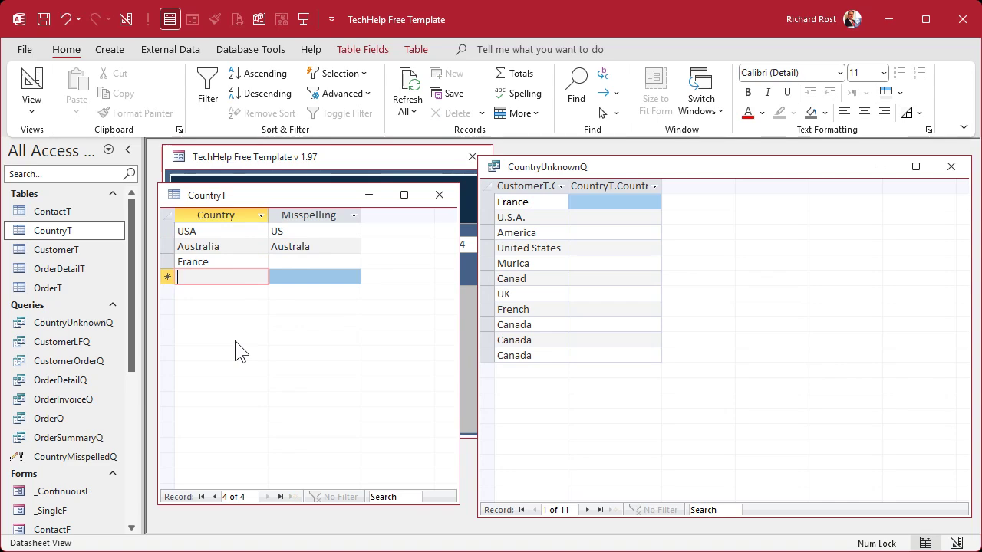
pyautogui.hotkey('shift', 'Tab')
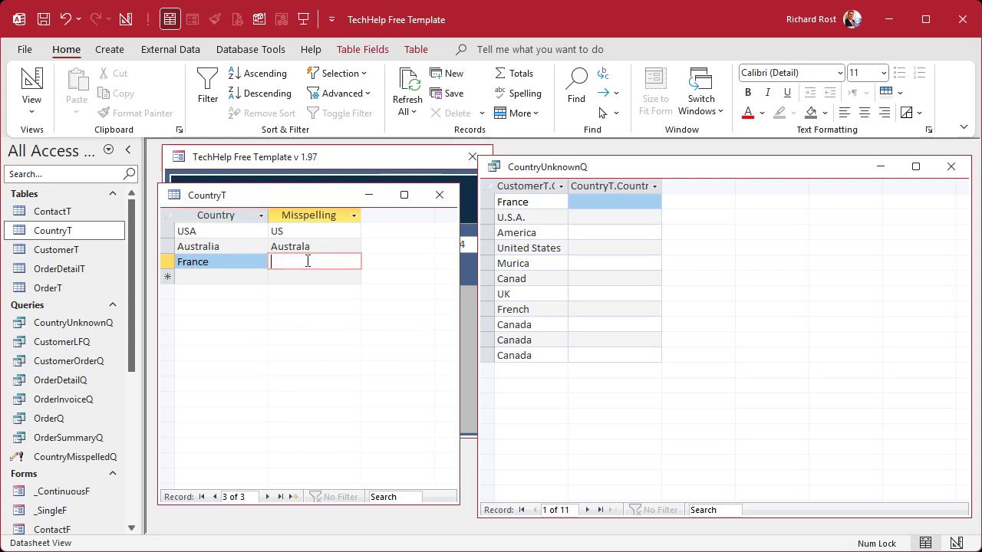
pyautogui.write('French')
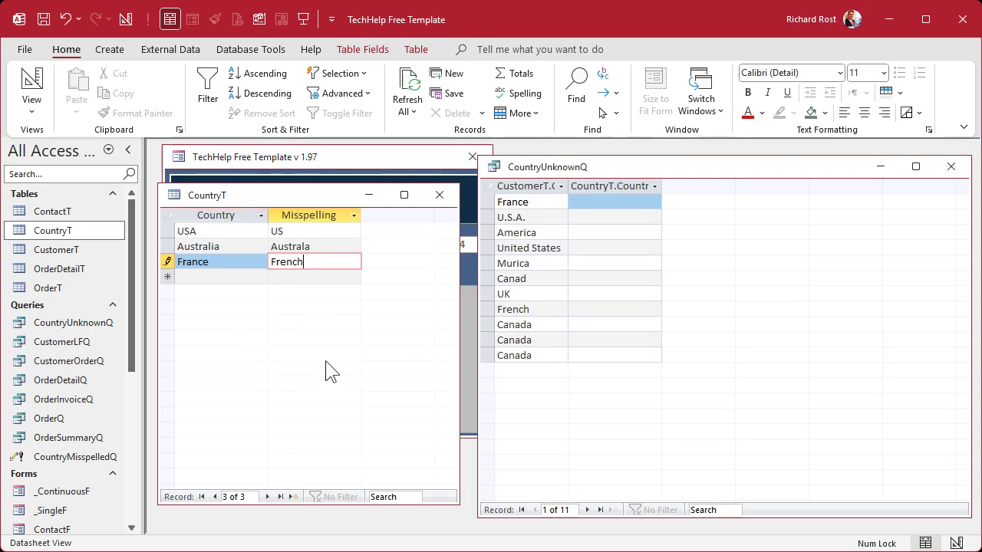
pyautogui.press('Tab')
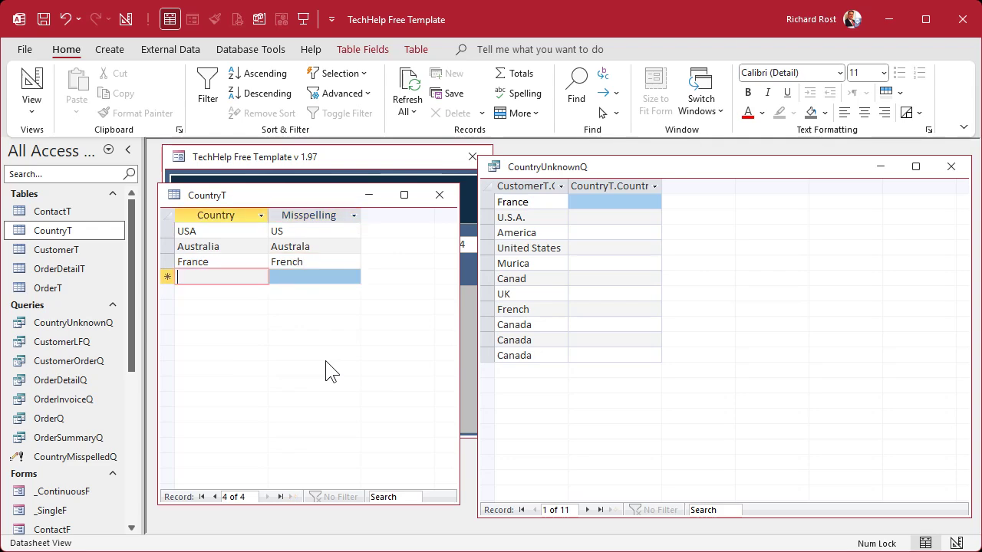
# Add a USA row with misspelling U.S.A
pyautogui.write('U.S.A.')
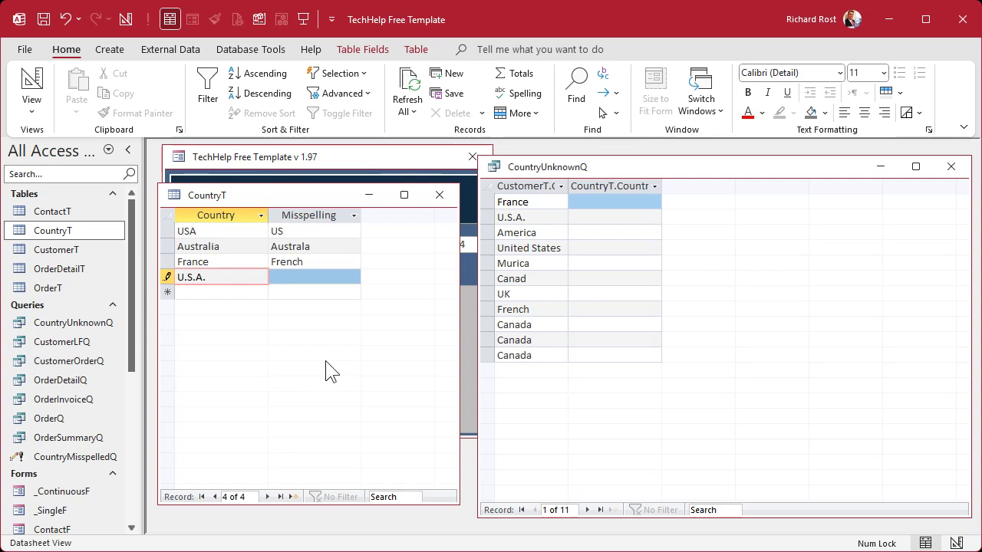
pyautogui.hotkey('shift', 'Home')
pyautogui.hotkey('ctrl', 'x')
pyautogui.write('USA')
pyautogui.press('Tab')
pyautogui.hotkey('ctrl', 'v')
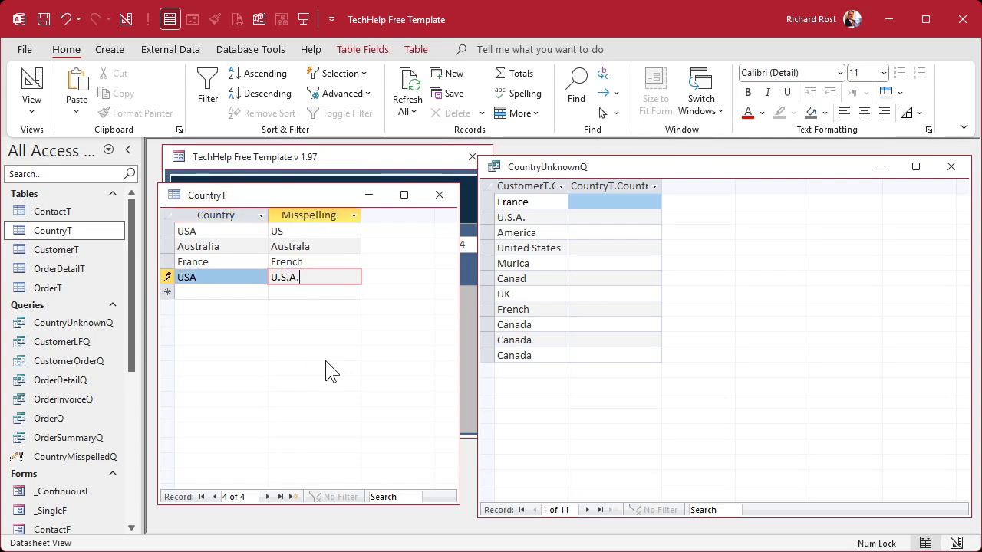
pyautogui.press('Tab')
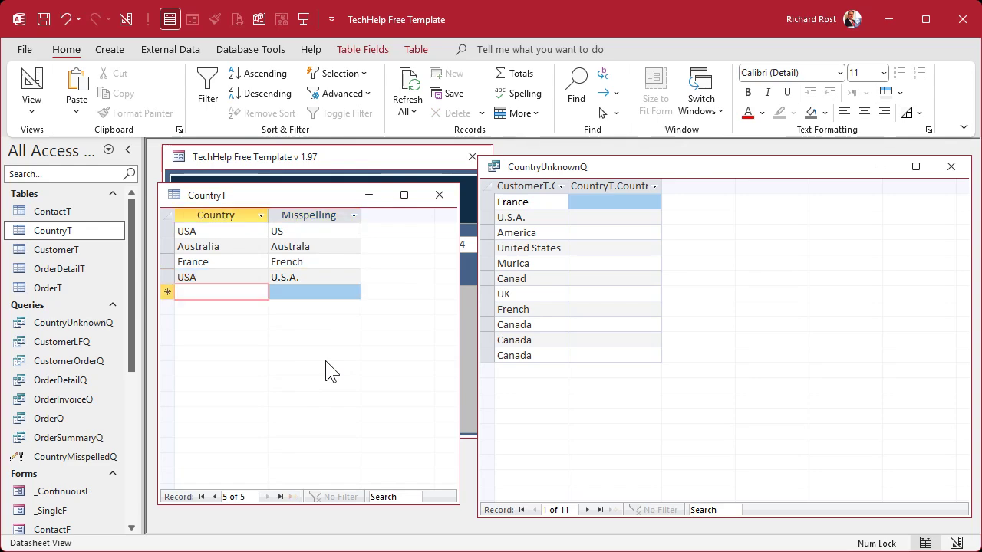
# Add USA rows with misspellings America, United States and Murica
pyautogui.write('USA')
pyautogui.press('Tab')
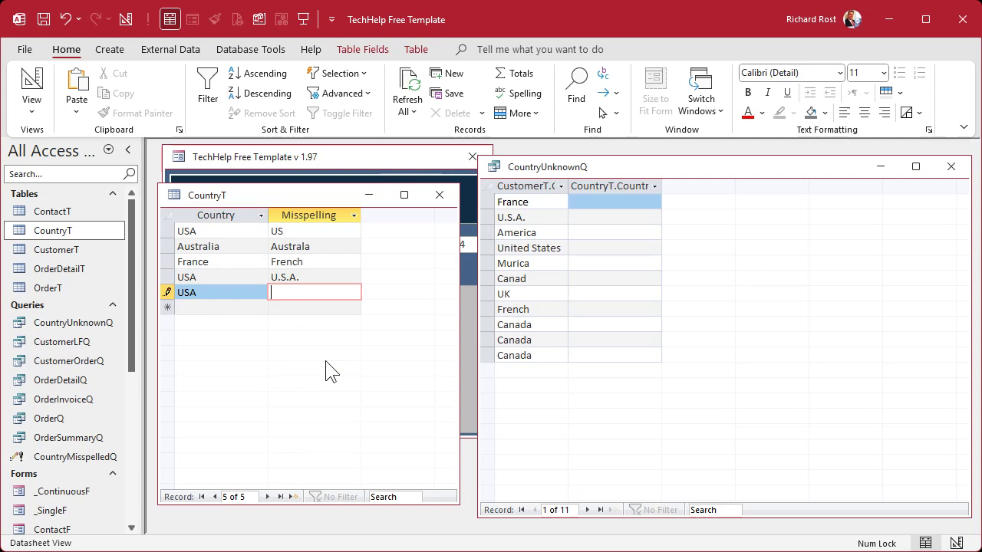
pyautogui.write('America')
pyautogui.press('Tab')
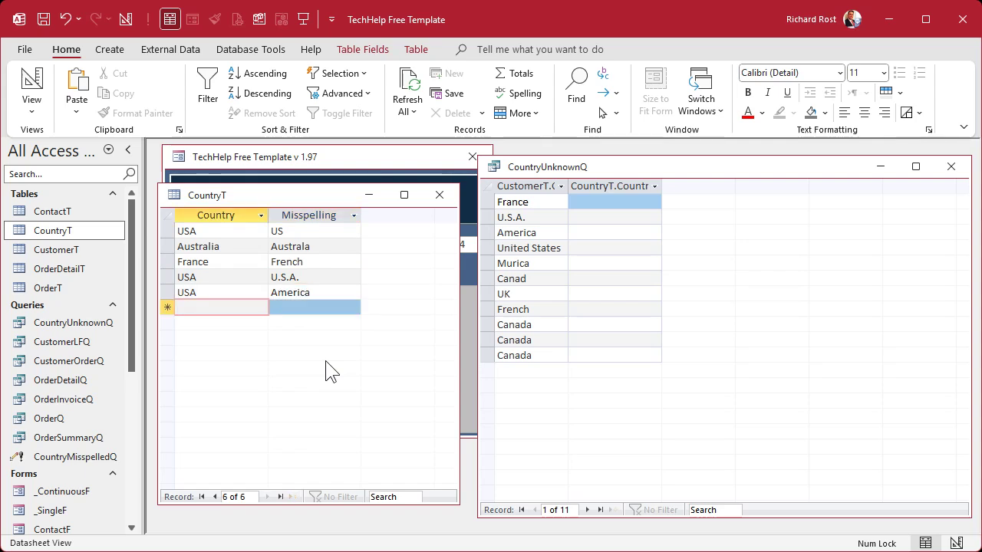
pyautogui.write('USA')
pyautogui.press('Tab')
pyautogui.write('Unite')
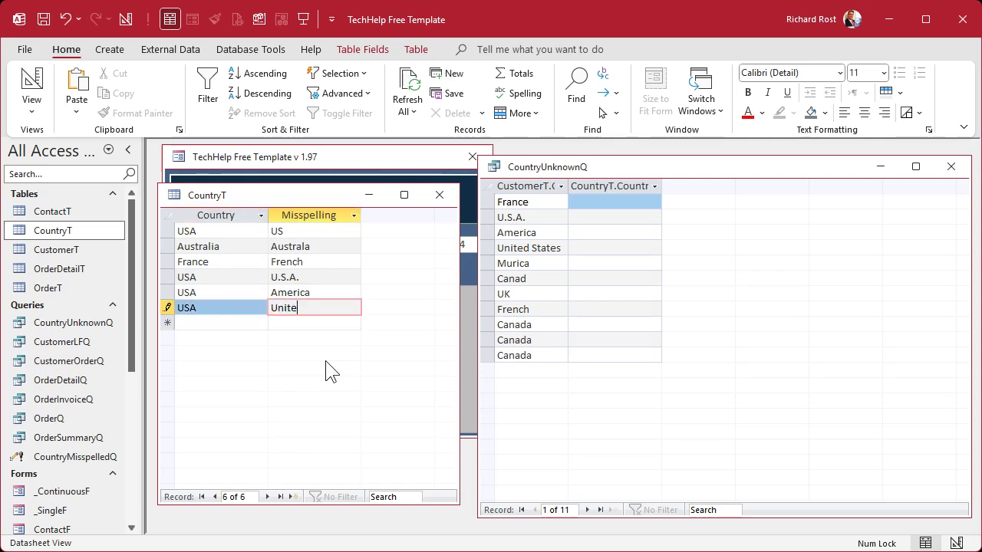
pyautogui.write('d States')
pyautogui.press('Tab')
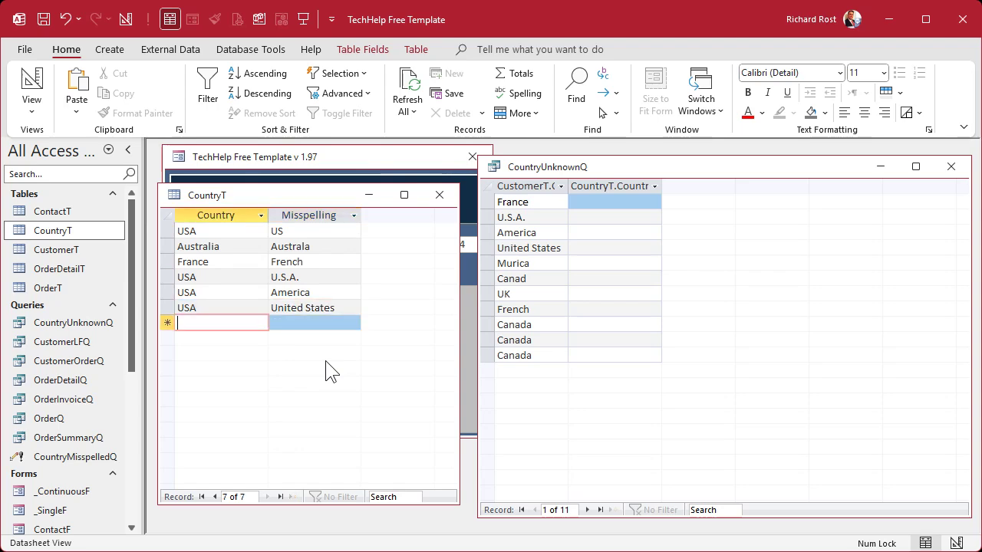
pyautogui.write('USA')
pyautogui.press('Tab')
pyautogui.write('Muri')
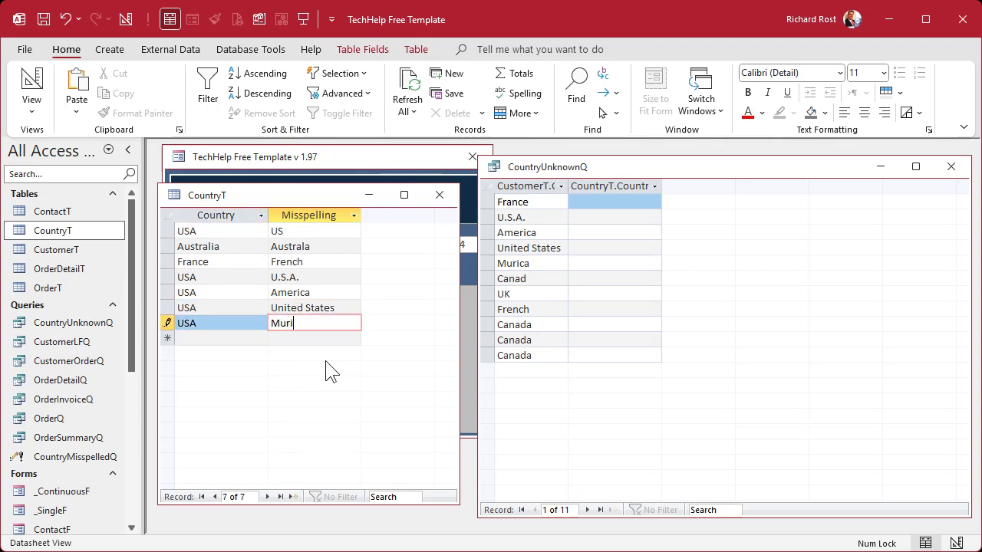
pyautogui.write('ca')
pyautogui.press('Tab')
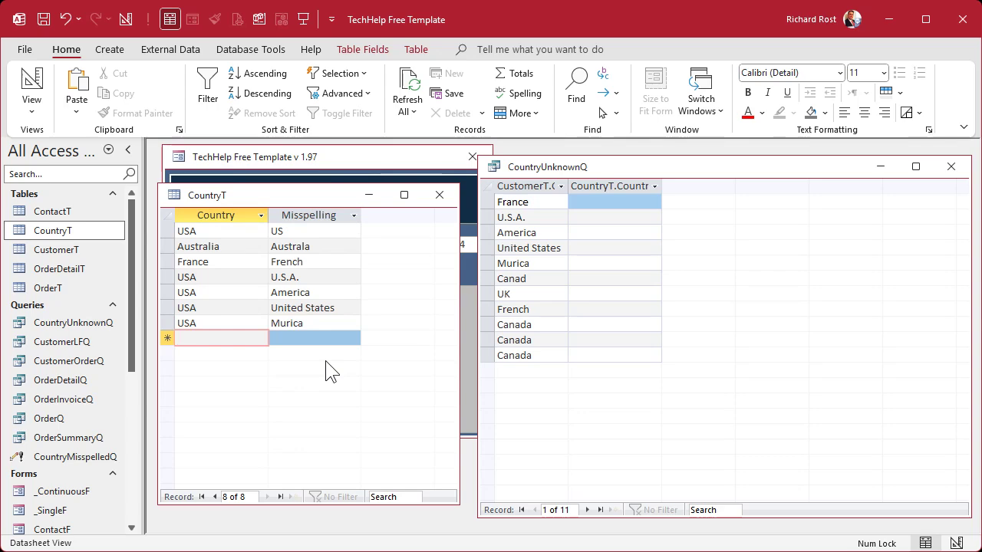
# Add a Canada row with misspelling Canad
pyautogui.write('Canad')
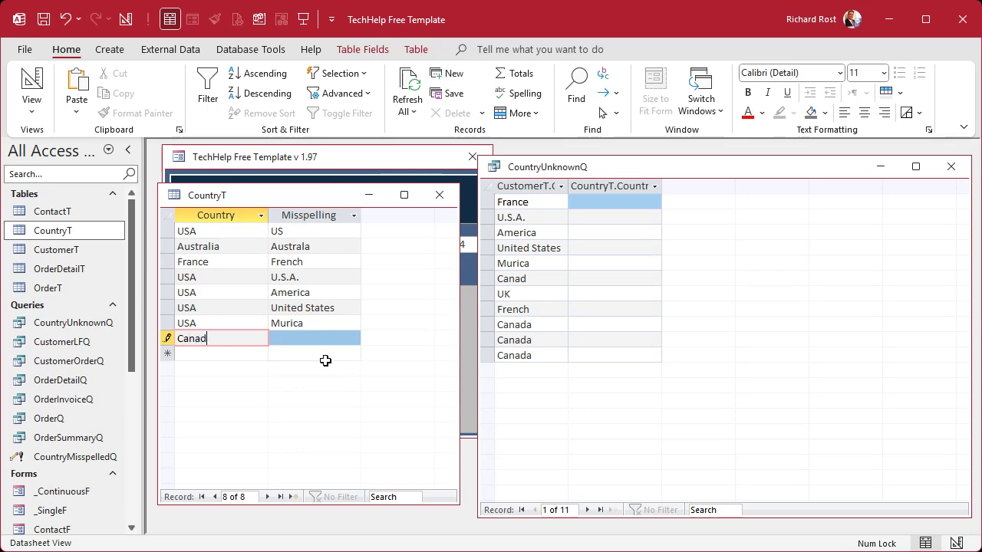
pyautogui.write('a')
pyautogui.press('Tab')
pyautogui.write('Ca')
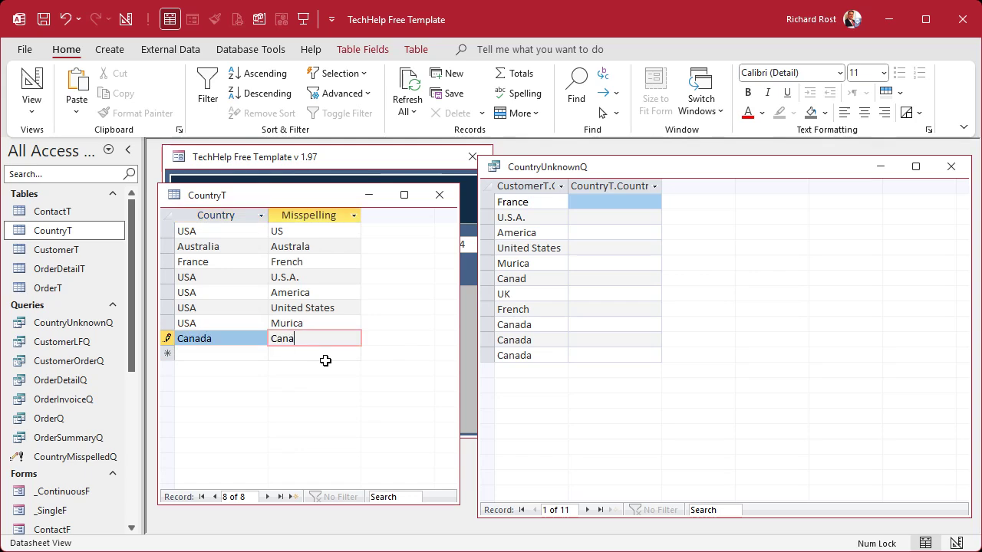
pyautogui.press('Tab')
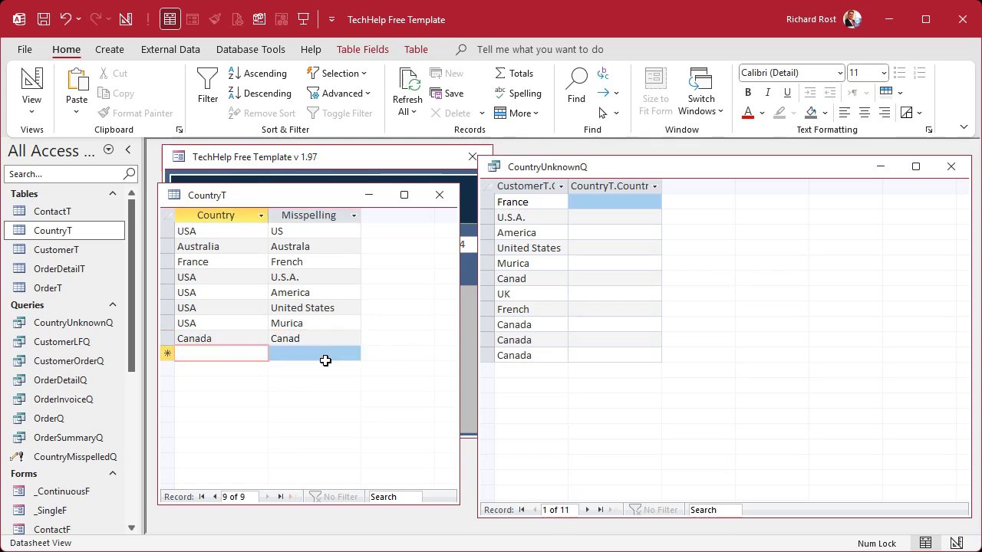
# Add UK rows with misspellings U.K. and Scotland
pyautogui.write('UK')
pyautogui.press('Tab')
pyautogui.write('U')
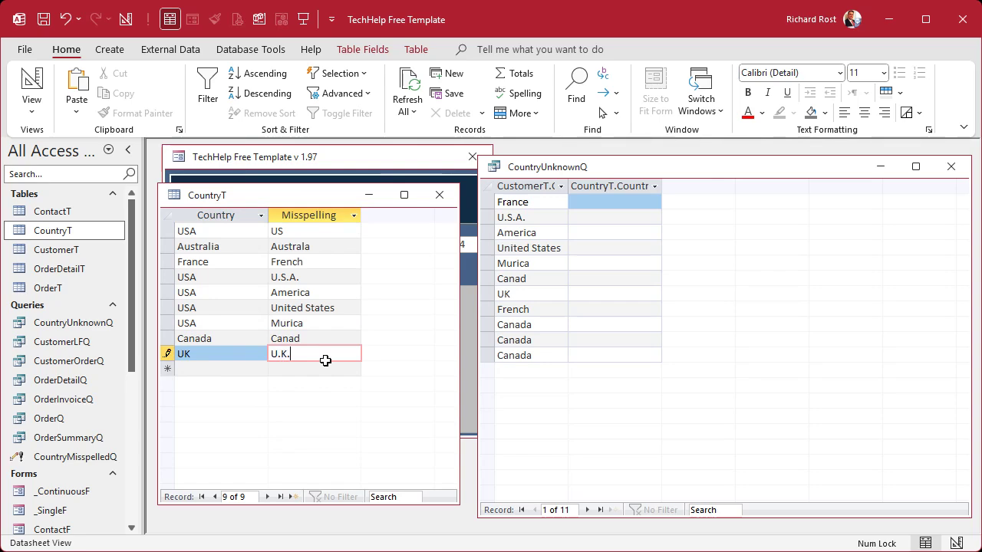
pyautogui.press('Tab')
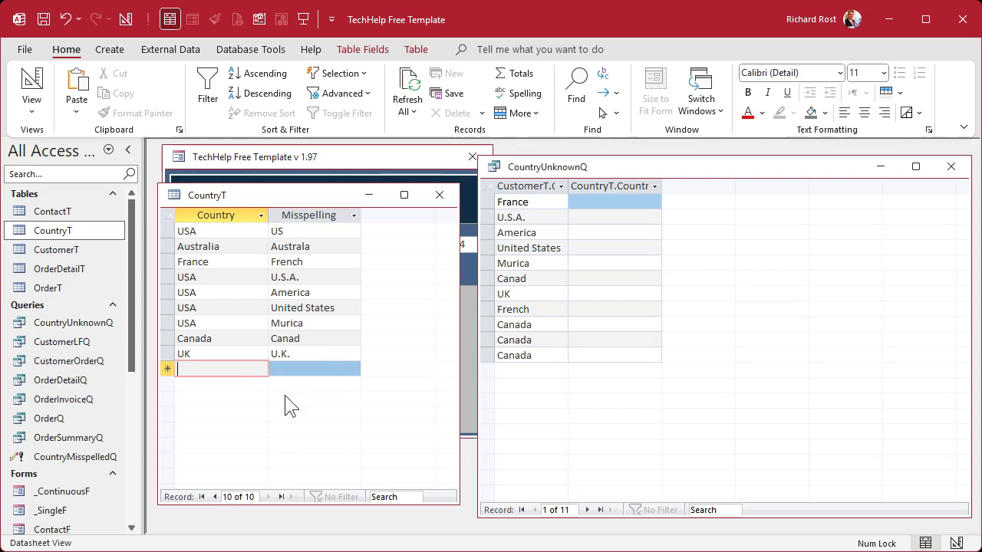
pyautogui.write('UK')
pyautogui.press('Tab')
pyautogui.write('Sco')
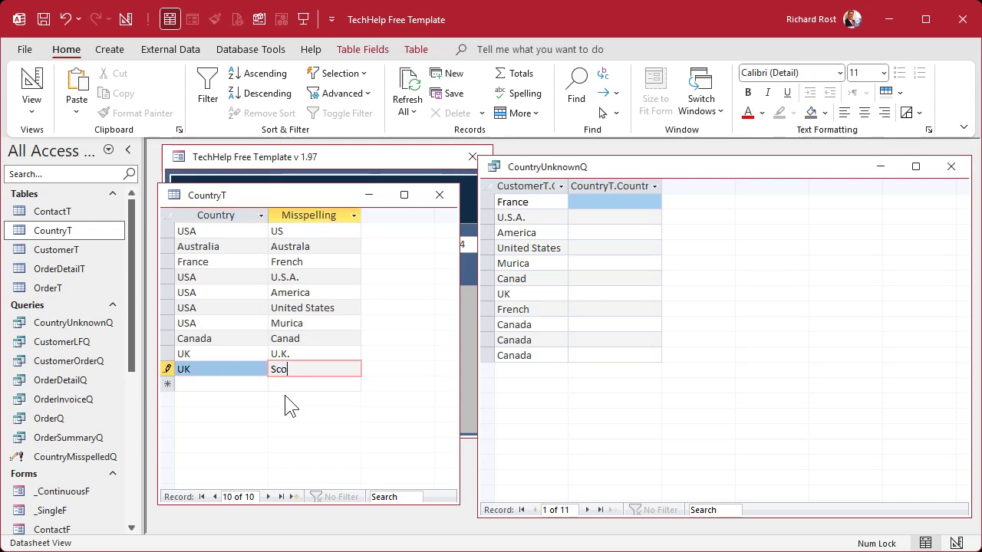
pyautogui.write('tlen')
pyautogui.press('BackSpace')
pyautogui.press('BackSpace')
pyautogui.press('BackSpace')
pyautogui.write('l')
pyautogui.write('and')
pyautogui.press('Return')
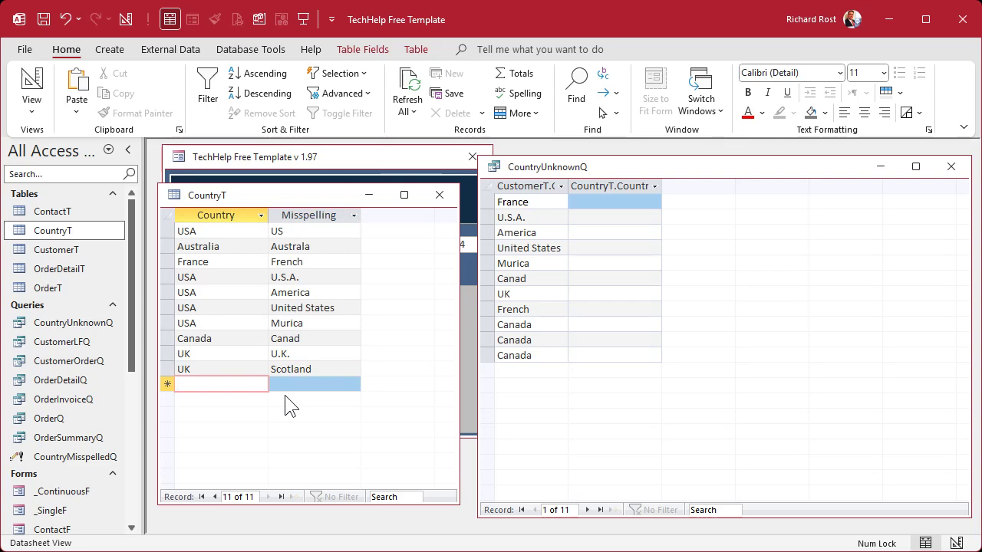
# Close CountryT, rerun CountryUnknownQ to see six remaining unknown countries, then close it
pyautogui.click(439, 195)
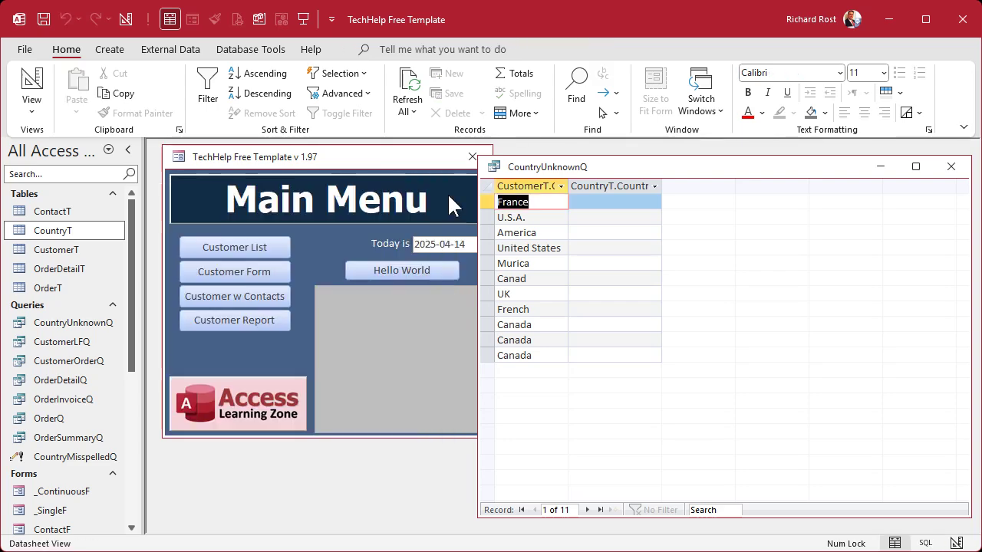
pyautogui.click(951, 166)
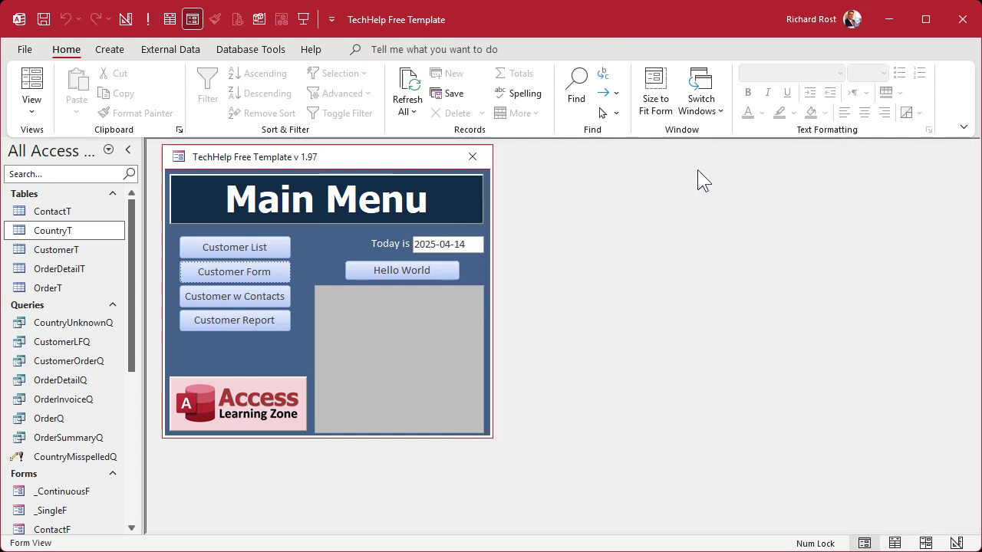
pyautogui.doubleClick(47, 328)
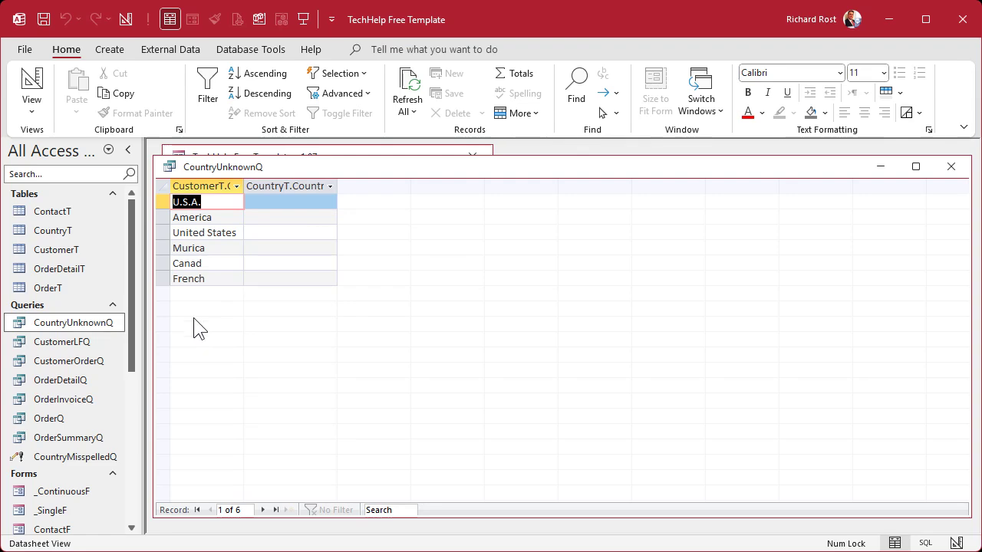
pyautogui.click(951, 167)
pyautogui.click(57, 457)
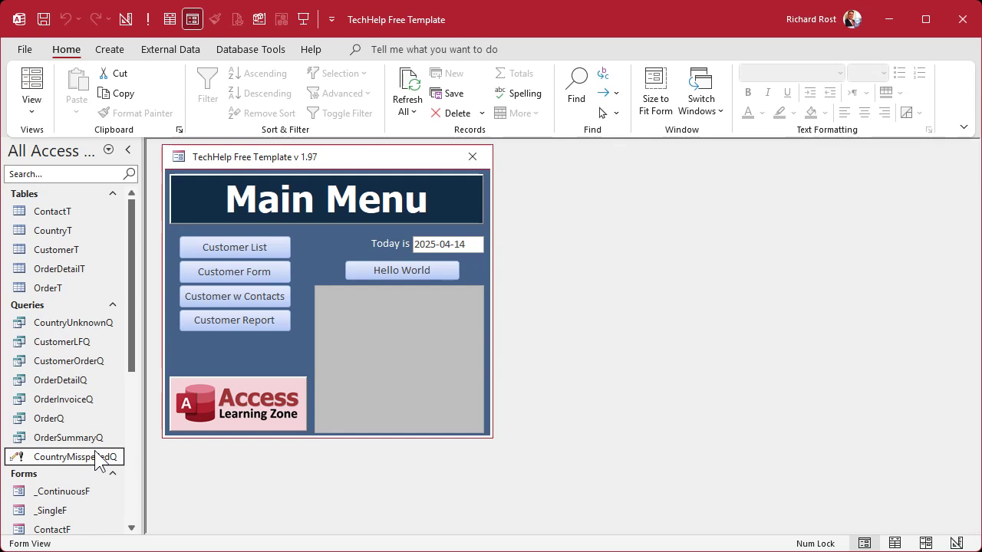
pyautogui.doubleClick(65, 325)
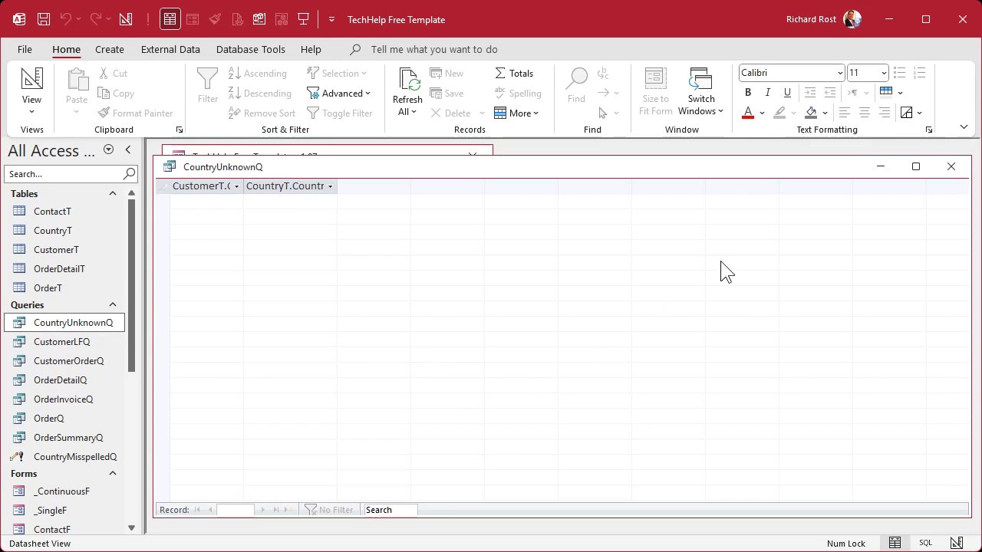
pyautogui.click(950, 166)
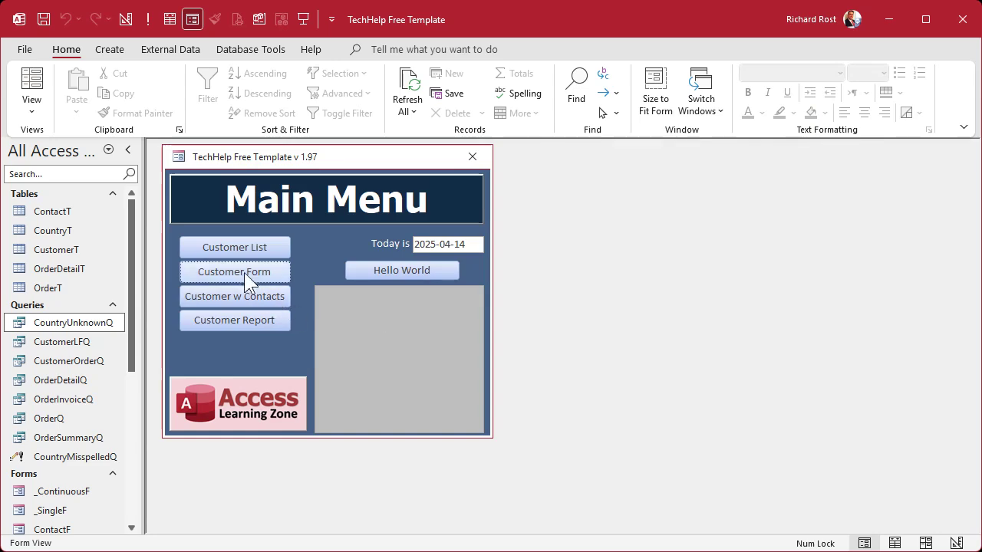
pyautogui.doubleClick(55, 249)
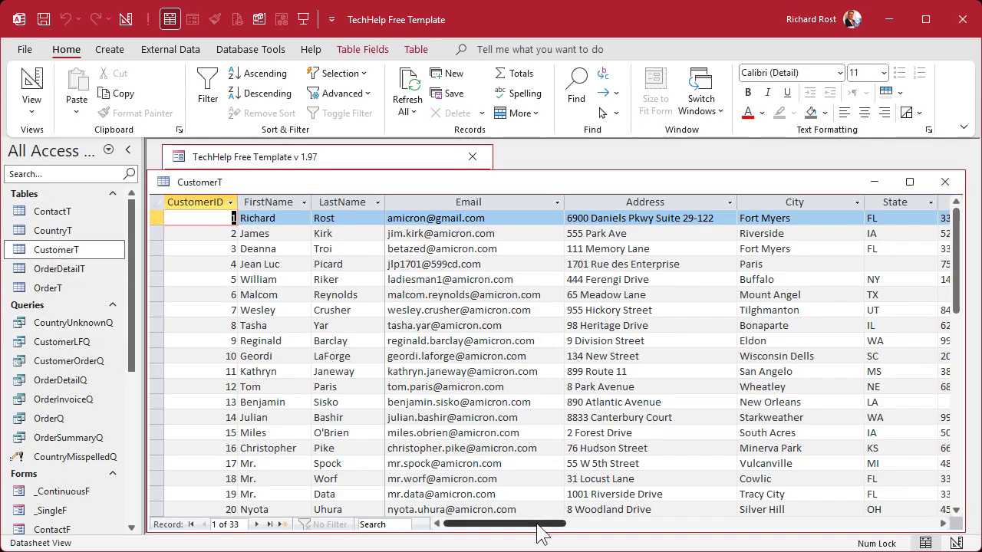
pyautogui.moveTo(539, 526); pyautogui.dragTo(633, 526)
pyautogui.click(568, 201)
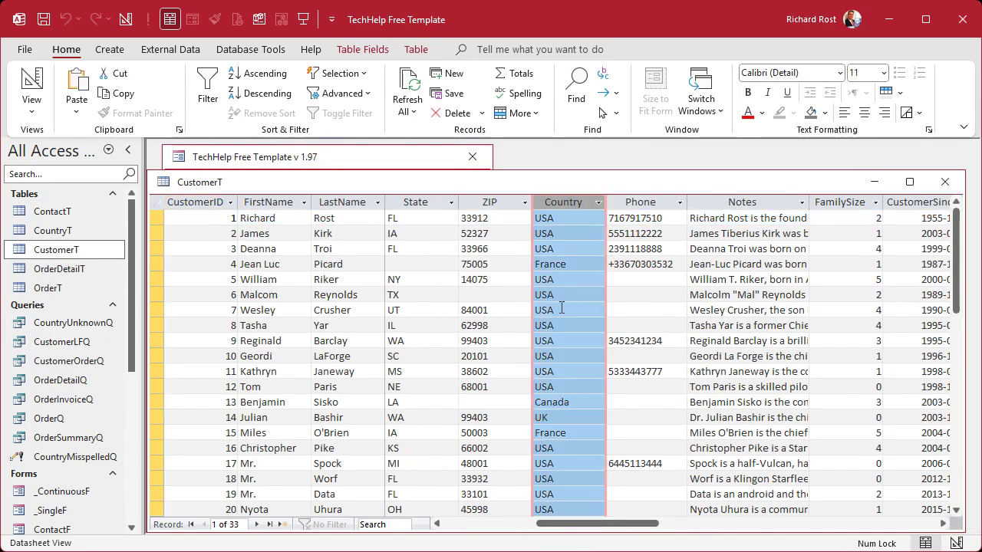
pyautogui.scroll(-2, 591, 417)
pyautogui.scroll(-1, 591, 416)
pyautogui.scroll(-3, 592, 416)
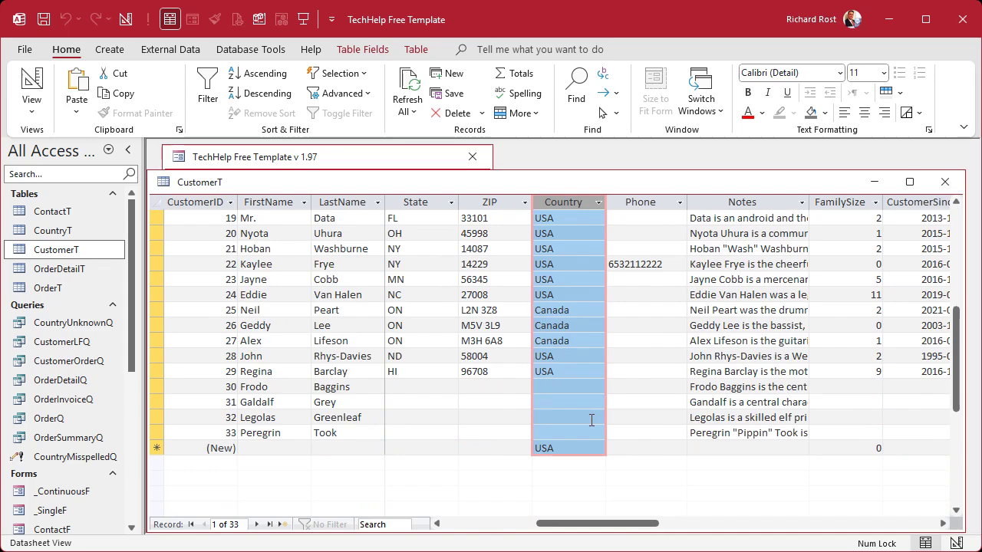
pyautogui.scroll(1, 592, 417)
pyautogui.scroll(5, 592, 416)
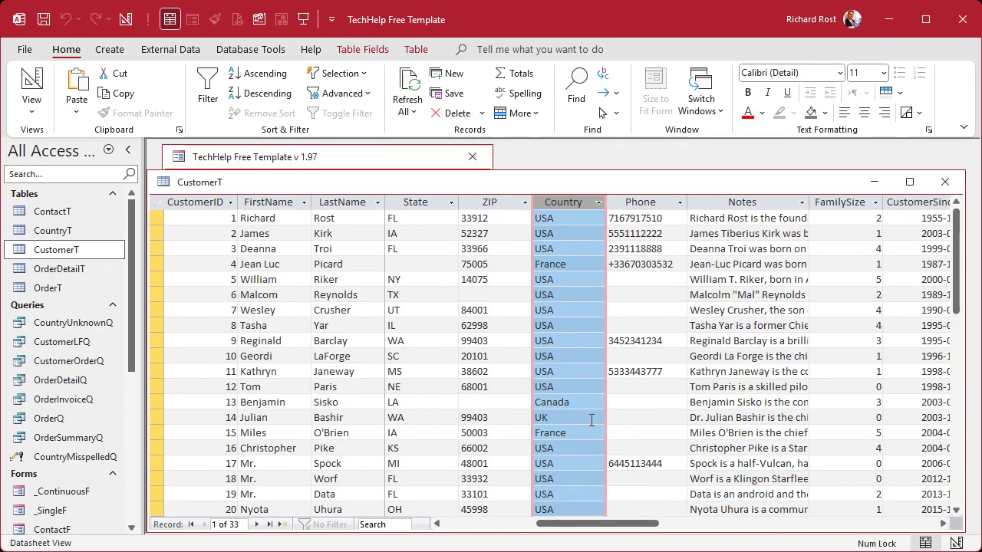
pyautogui.scroll(-2, 591, 417)
# Change the first customer's Country to Australa via the Customers form, then close the form
pyautogui.click(945, 182)
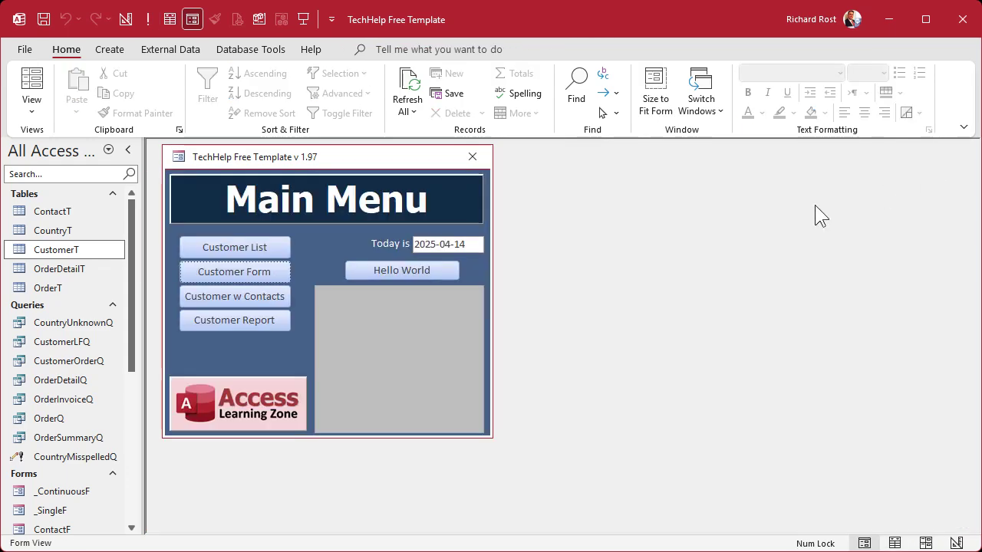
pyautogui.click(253, 274)
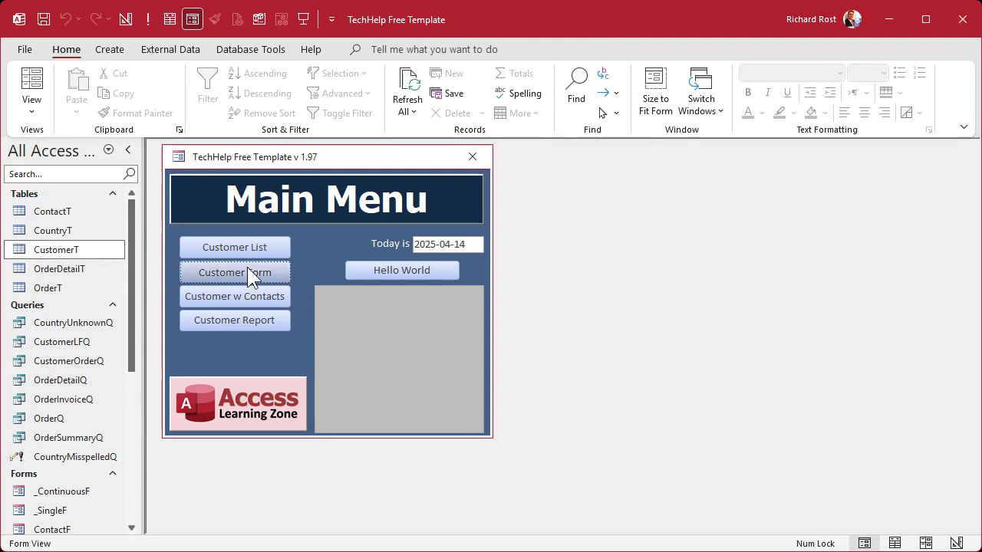
pyautogui.moveTo(329, 334); pyautogui.dragTo(249, 333)
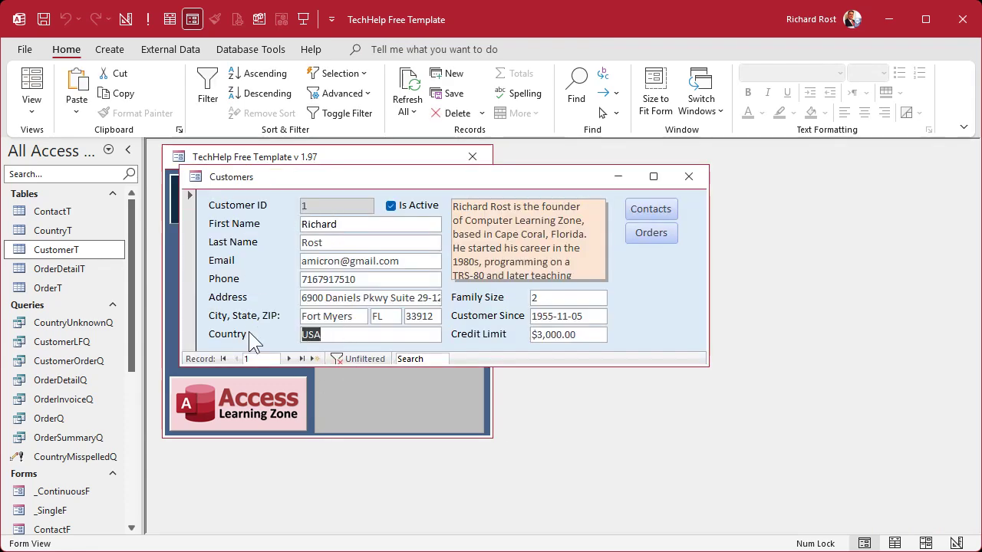
pyautogui.write('Aus')
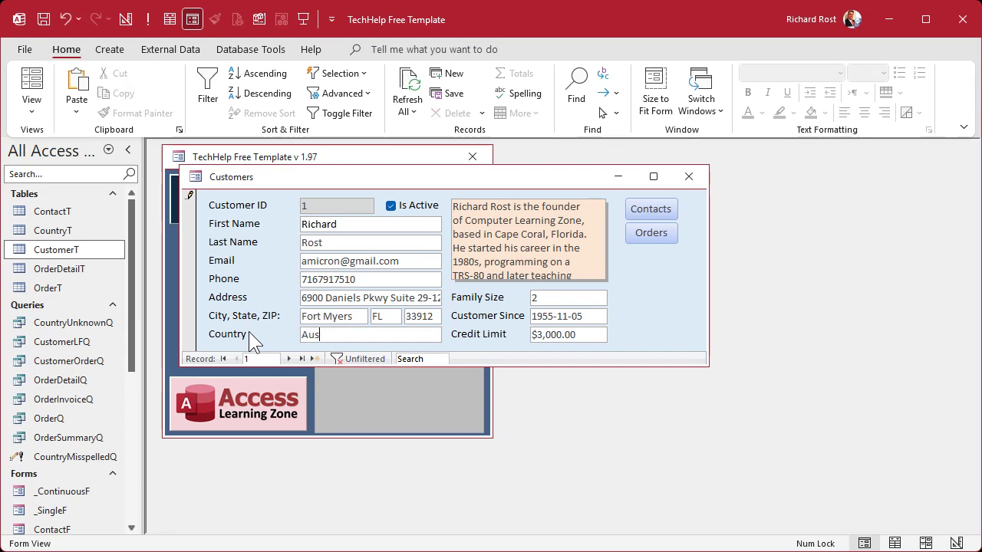
pyautogui.write('trala')
pyautogui.press('Tab')
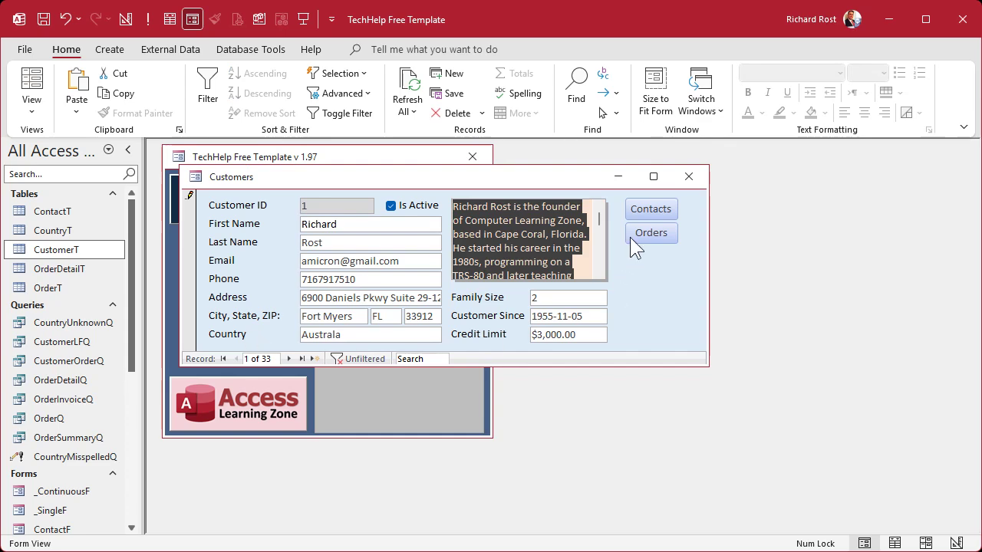
pyautogui.click(687, 177)
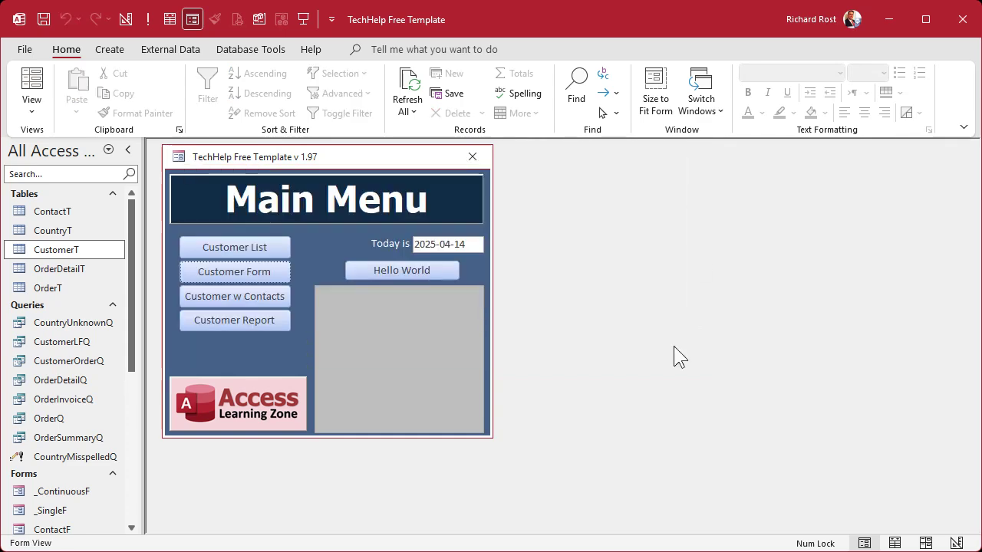
# Rerun CountryUnknownQ to confirm no unknown countries remain, then close its results
pyautogui.click(74, 457)
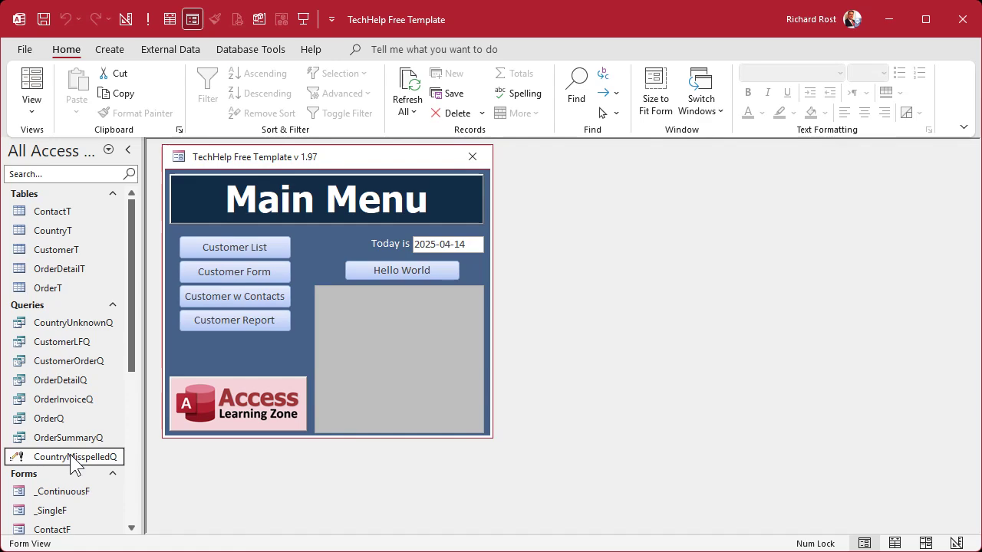
pyautogui.click(65, 325)
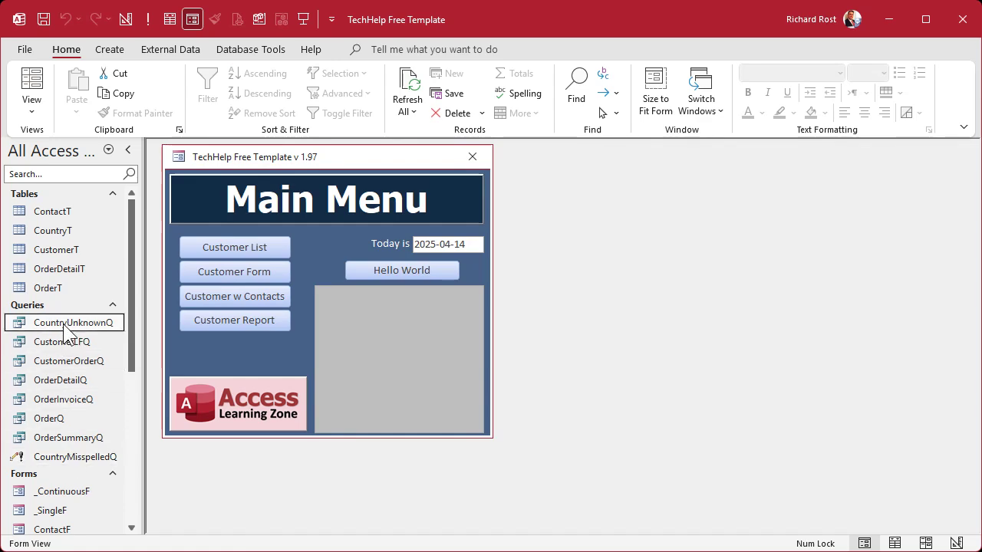
pyautogui.doubleClick(65, 325)
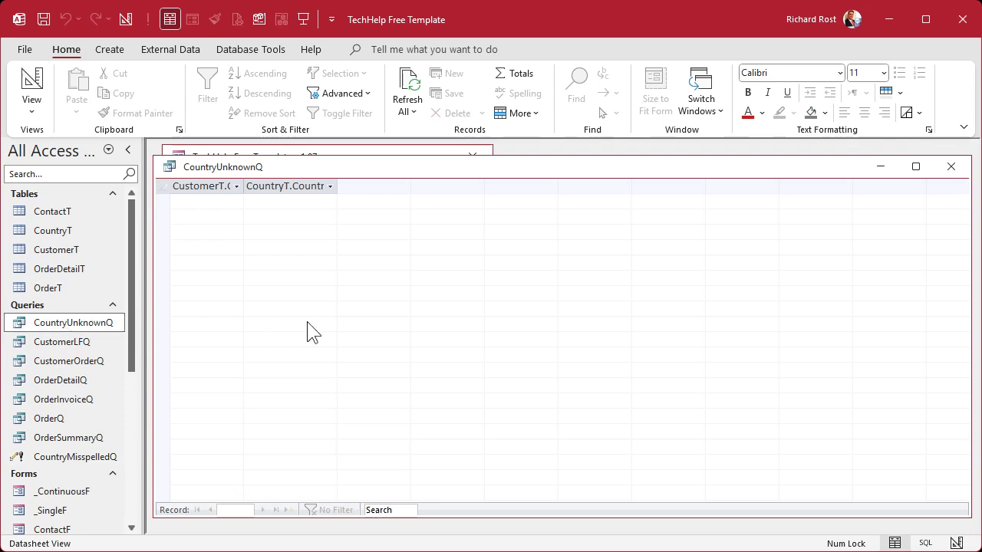
pyautogui.click(951, 166)
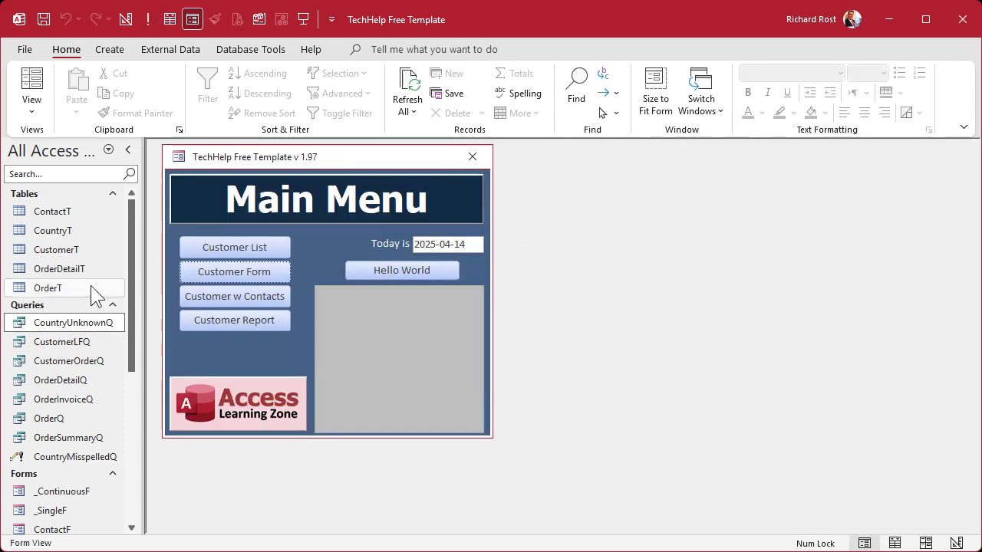
# Inspect the Australia row in CountryT, then bring up the Customers form
pyautogui.doubleClick(51, 230)
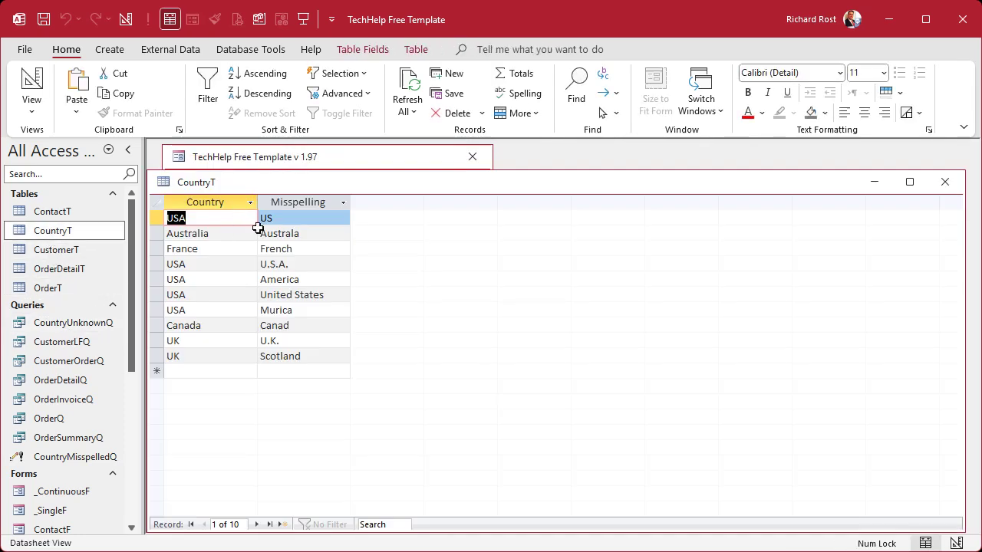
pyautogui.click(325, 233)
pyautogui.click(944, 182)
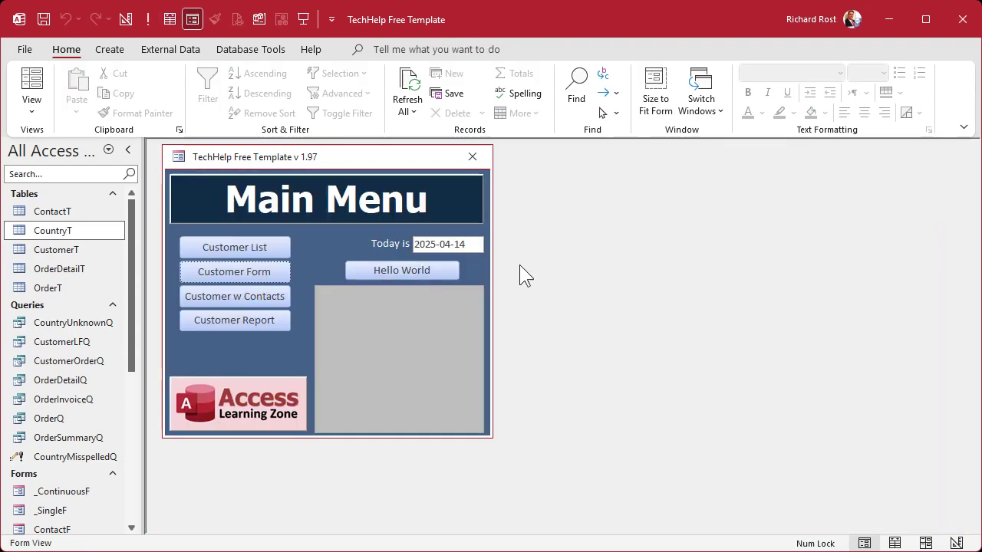
pyautogui.click(242, 271)
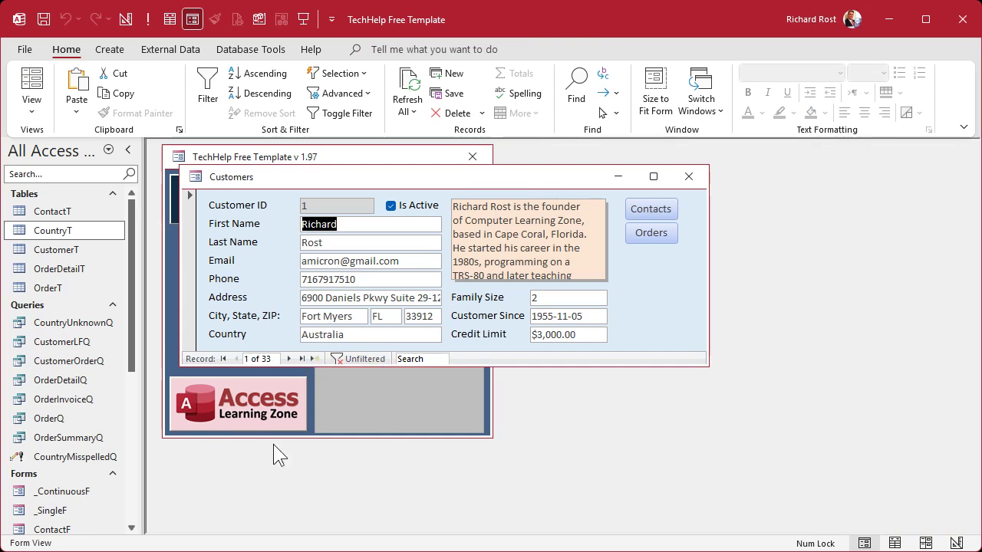
# Replace the first customer's country Australia with Austria
pyautogui.doubleClick(354, 337)
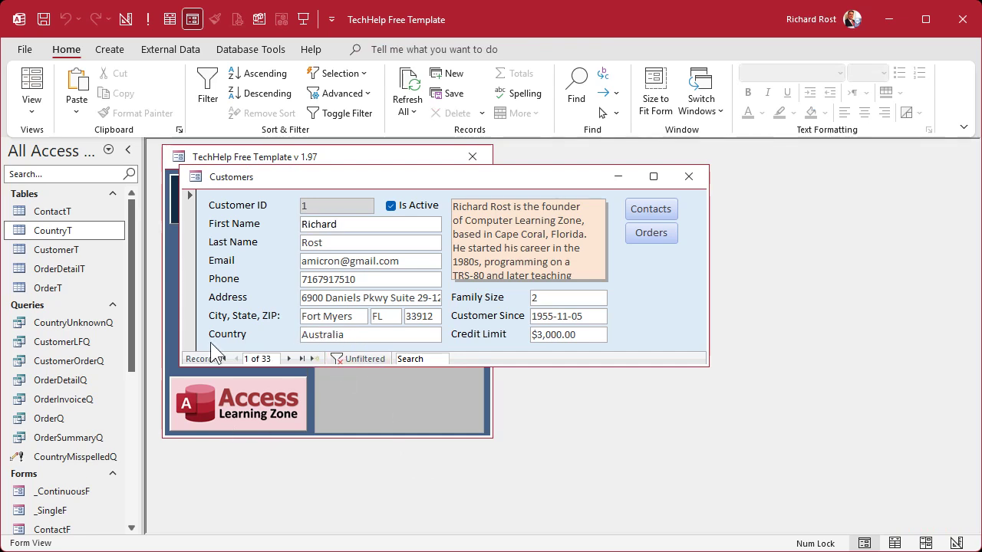
pyautogui.write('Austria')
pyautogui.press('Tab')
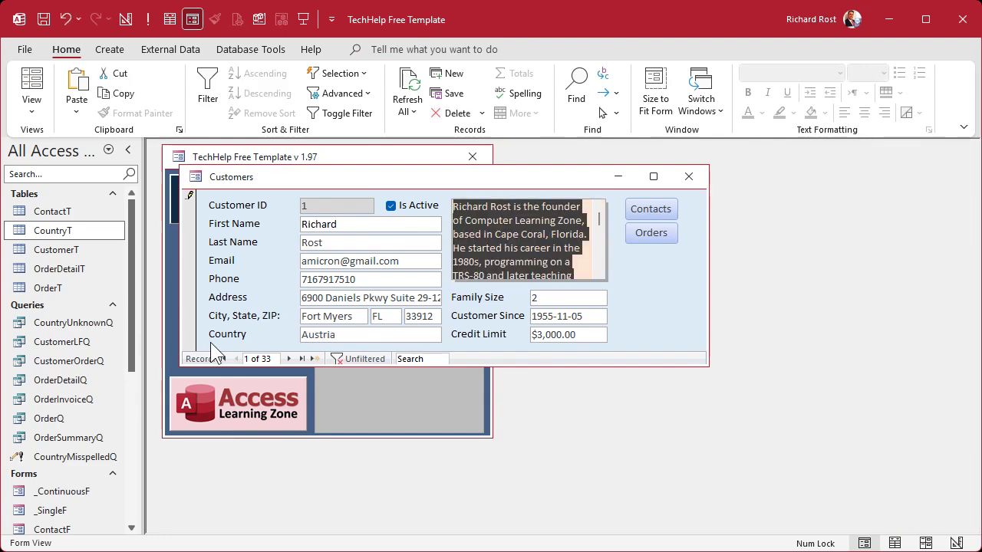
# Change the second customer's country from USA to USAx and close the form
pyautogui.click(289, 359)
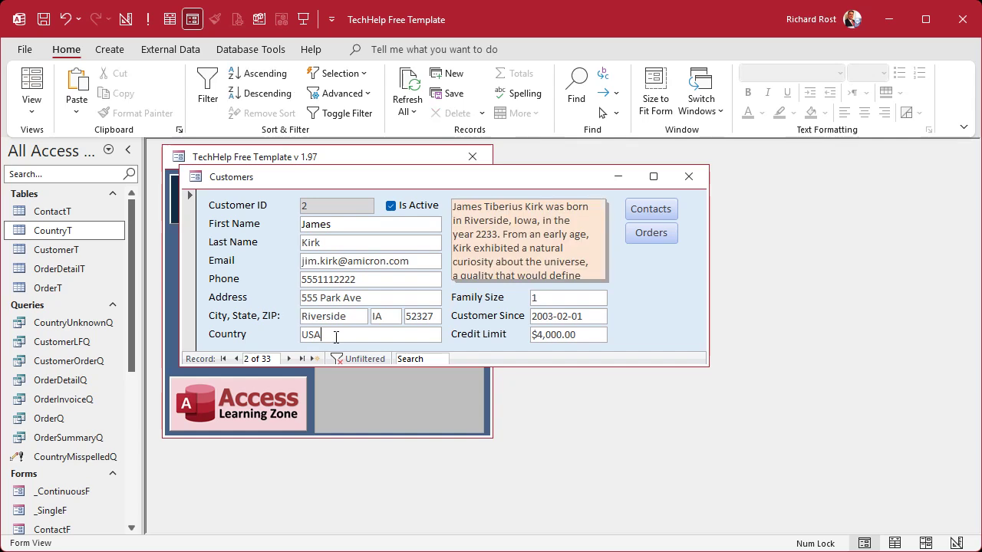
pyautogui.write('x')
pyautogui.click(698, 176)
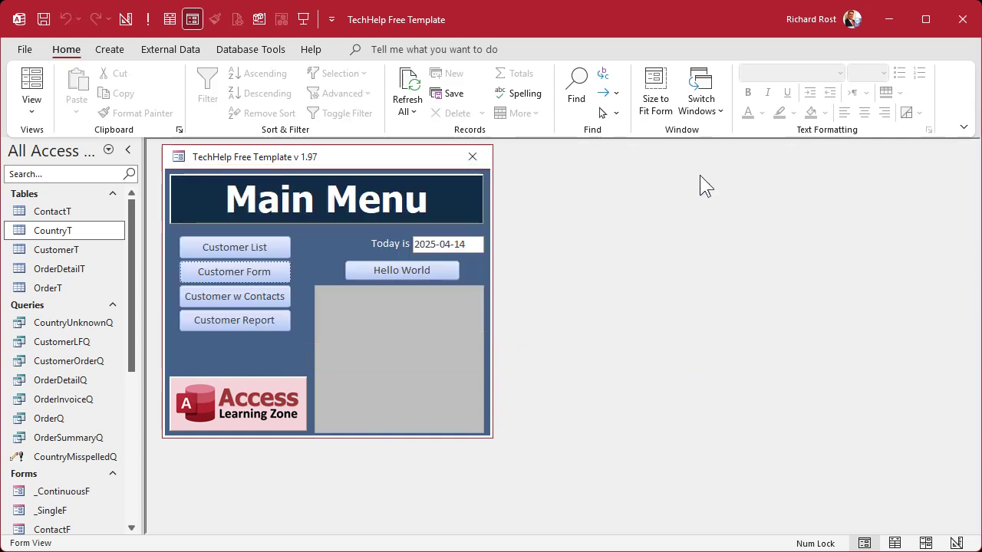
# Run CountryUnknownQ, listing Austria and USAx, and narrow its window beside the Main Menu
pyautogui.click(46, 457)
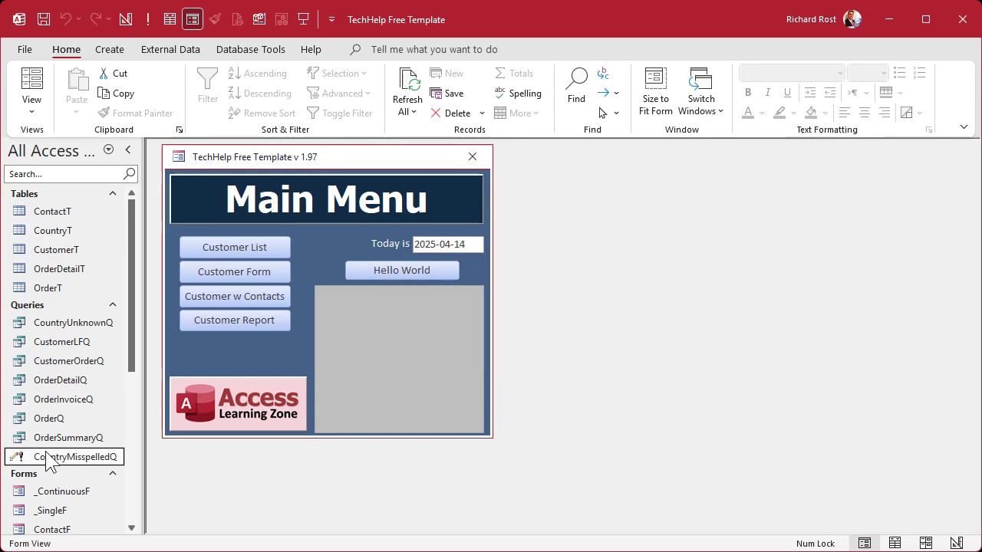
pyautogui.doubleClick(76, 325)
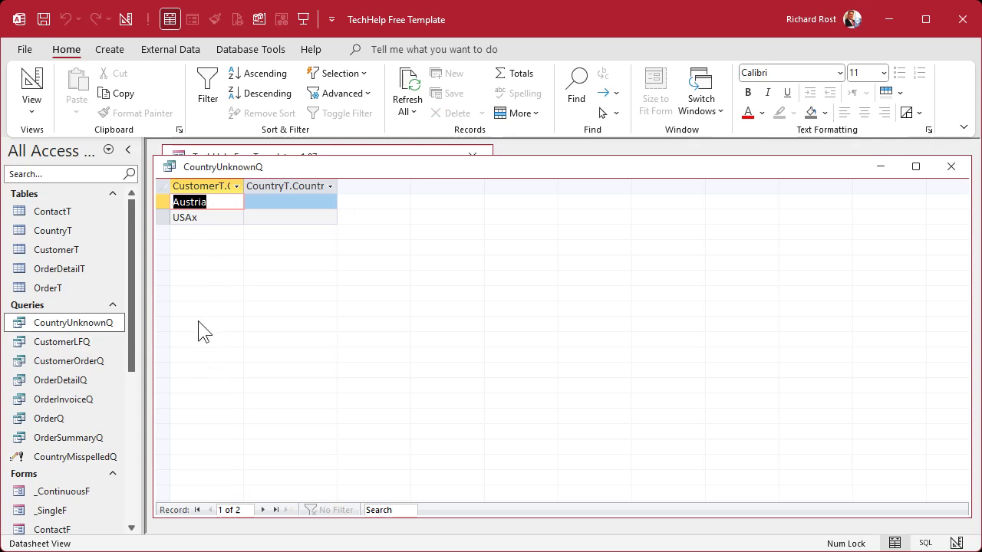
pyautogui.moveTo(154, 262); pyautogui.dragTo(583, 255)
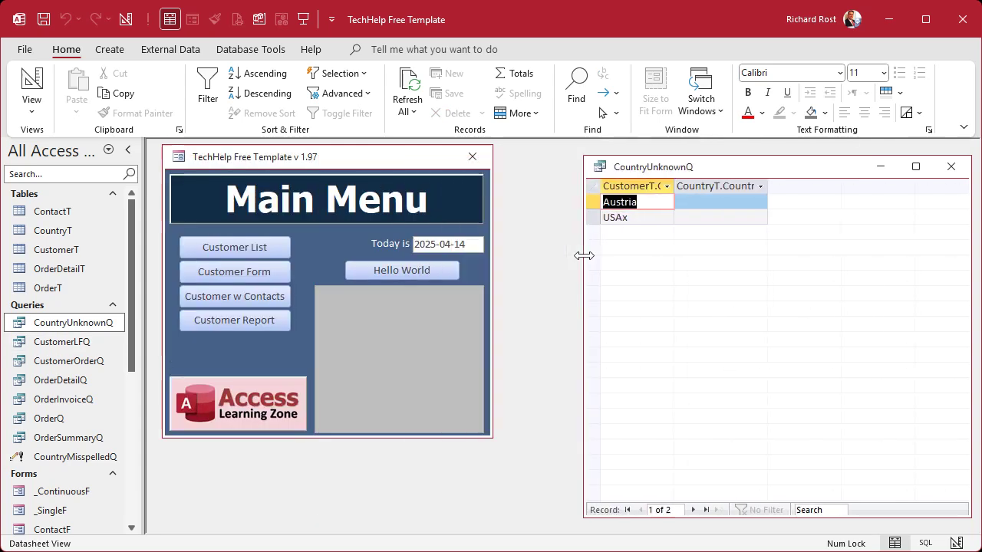
pyautogui.click(51, 232)
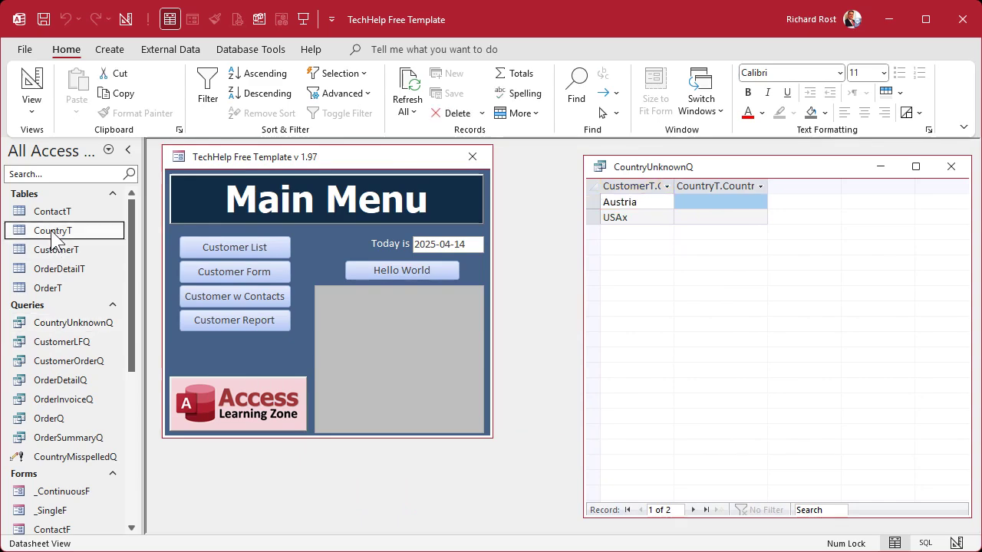
# Open CountryT beside the query results and add an Austria record
pyautogui.doubleClick(52, 234)
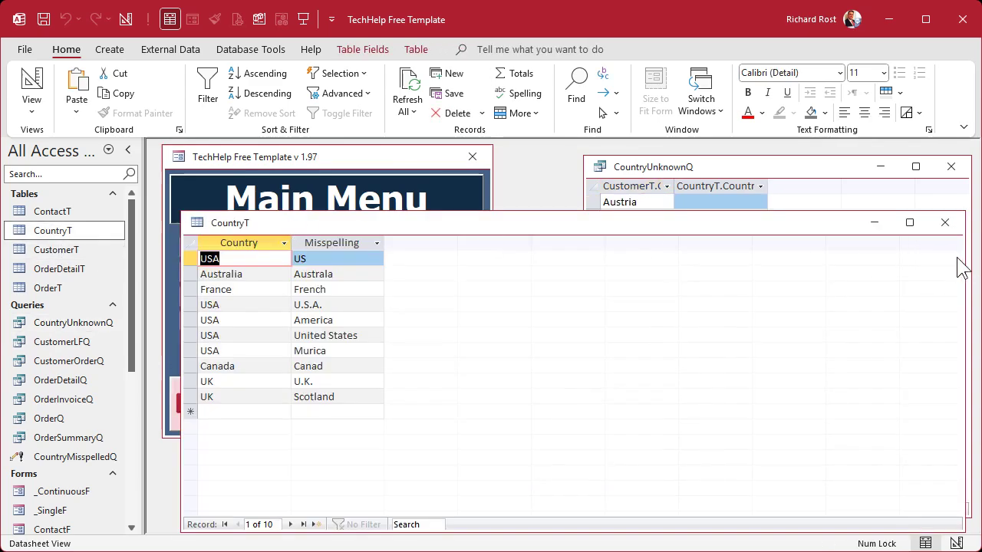
pyautogui.moveTo(964, 257); pyautogui.dragTo(549, 266)
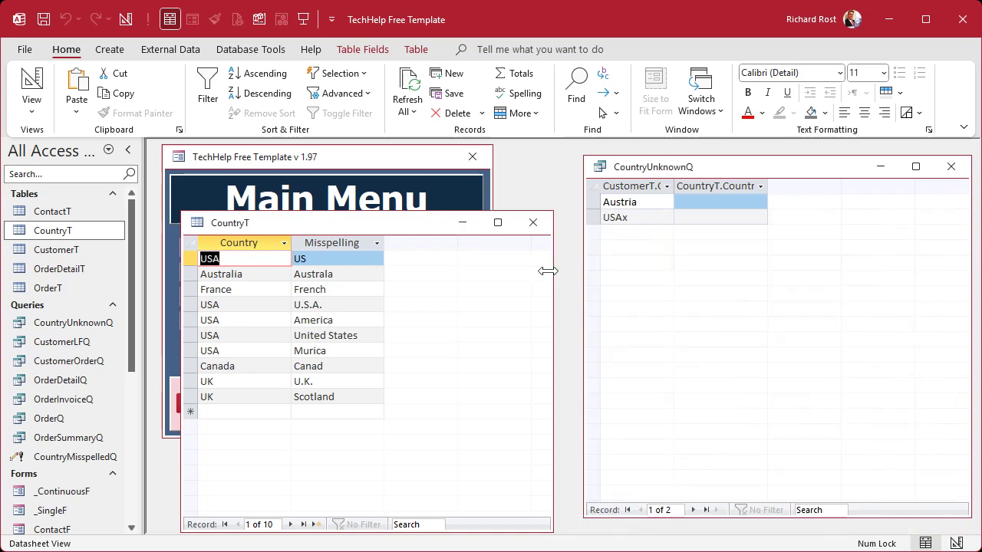
pyautogui.click(234, 414)
pyautogui.write('Austri')
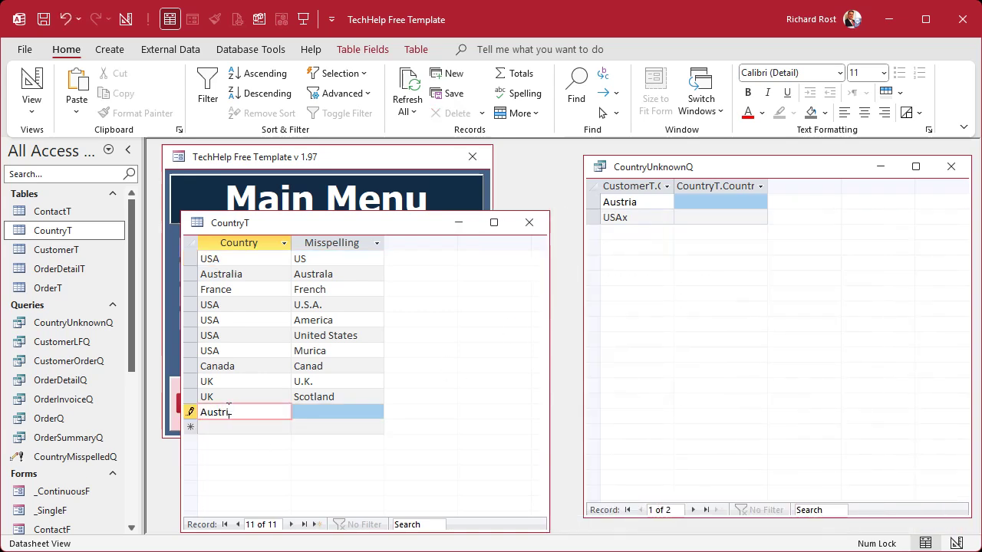
pyautogui.write('a')
pyautogui.press('Tab')
# Add a USA country row with misspelling USAx
pyautogui.press('Tab')
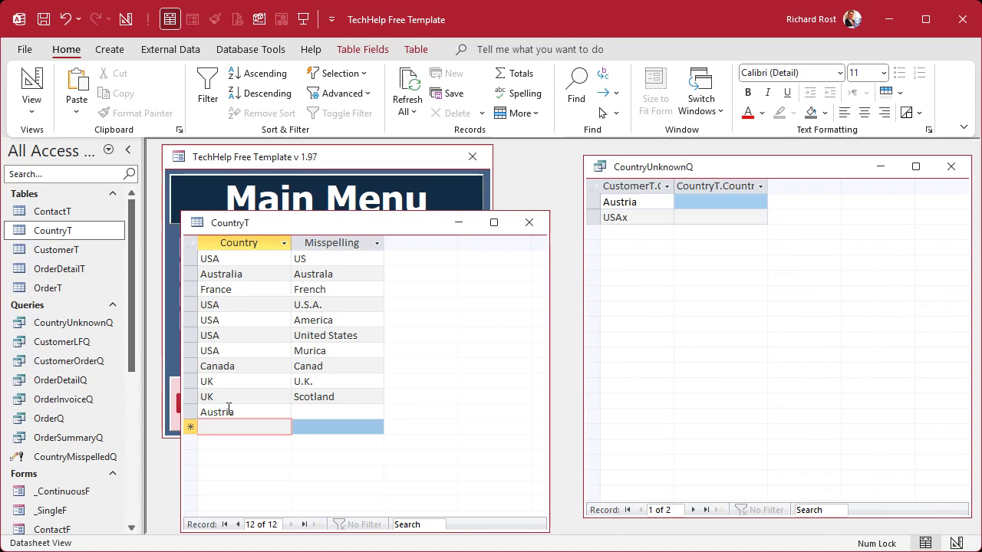
pyautogui.write('USA')
pyautogui.press('Tab')
pyautogui.write('U')
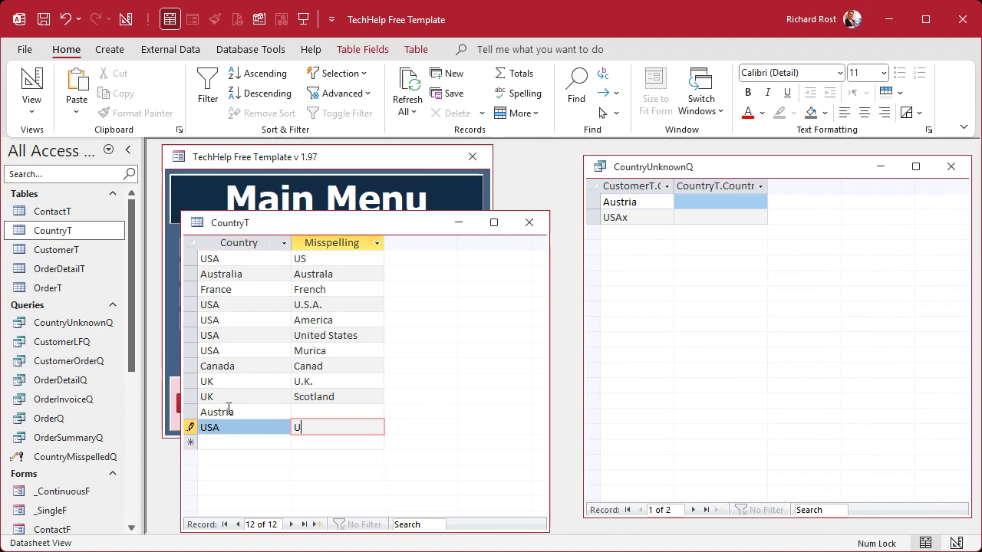
pyautogui.write('SAx')
pyautogui.press('Tab')
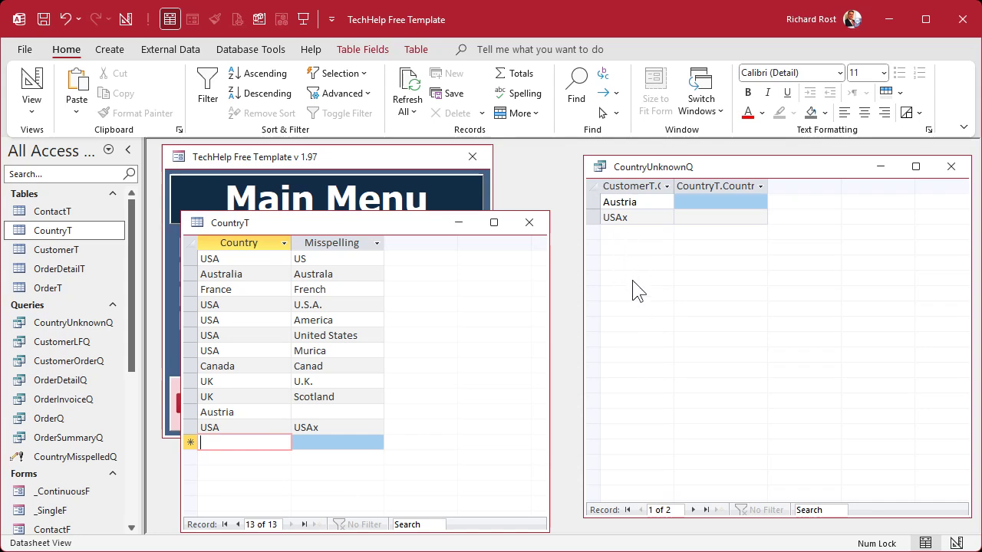
# Close the table and results, then rerun CountryUnknownQ to confirm it returns no rows
pyautogui.click(950, 166)
pyautogui.click(529, 222)
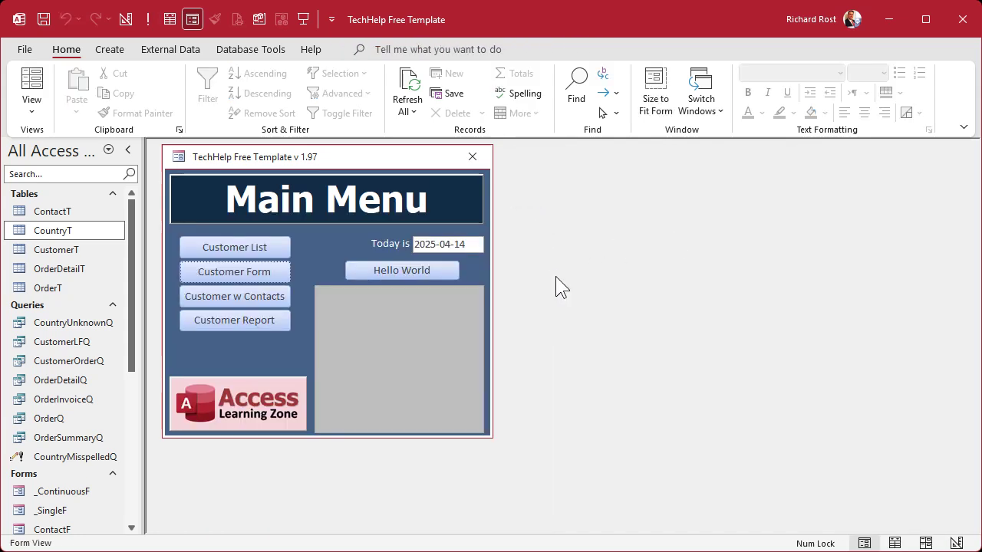
pyautogui.click(66, 456)
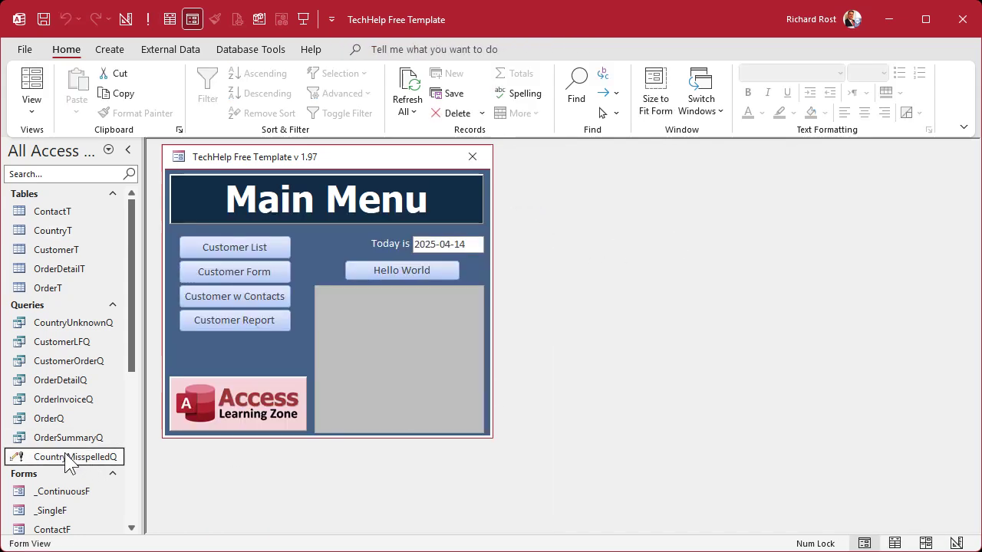
pyautogui.doubleClick(72, 324)
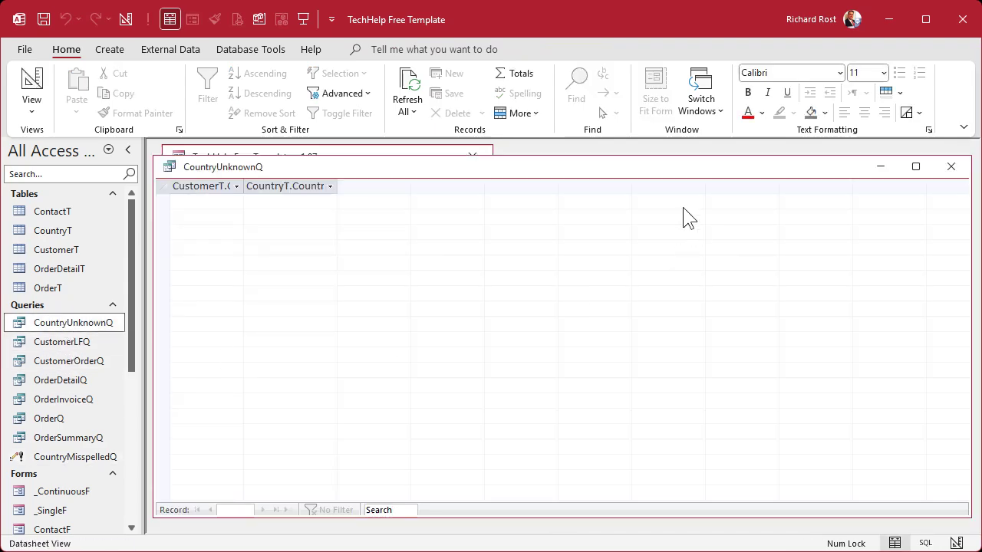
pyautogui.click(951, 166)
# Check in the Customers form that the second customer's country now reads USA
pyautogui.click(234, 273)
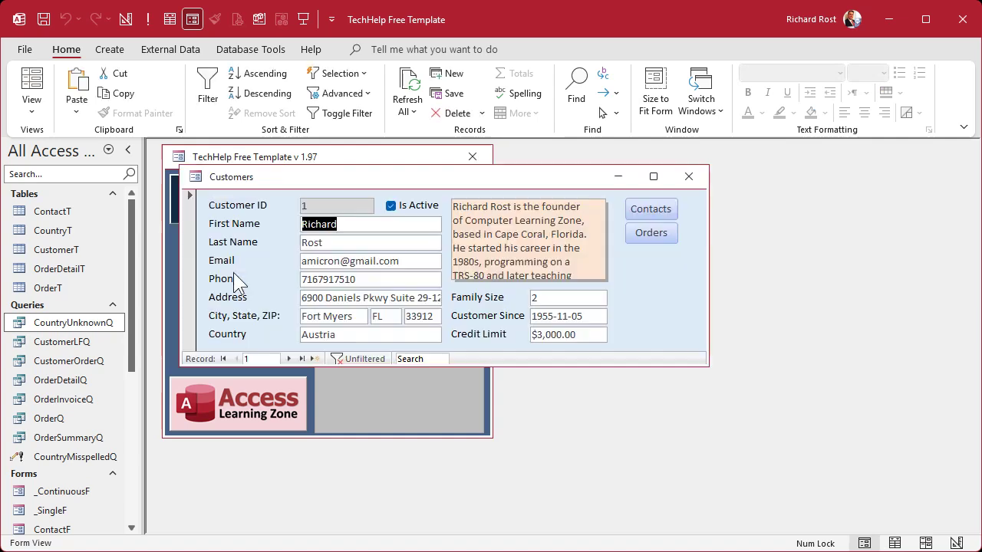
pyautogui.click(288, 359)
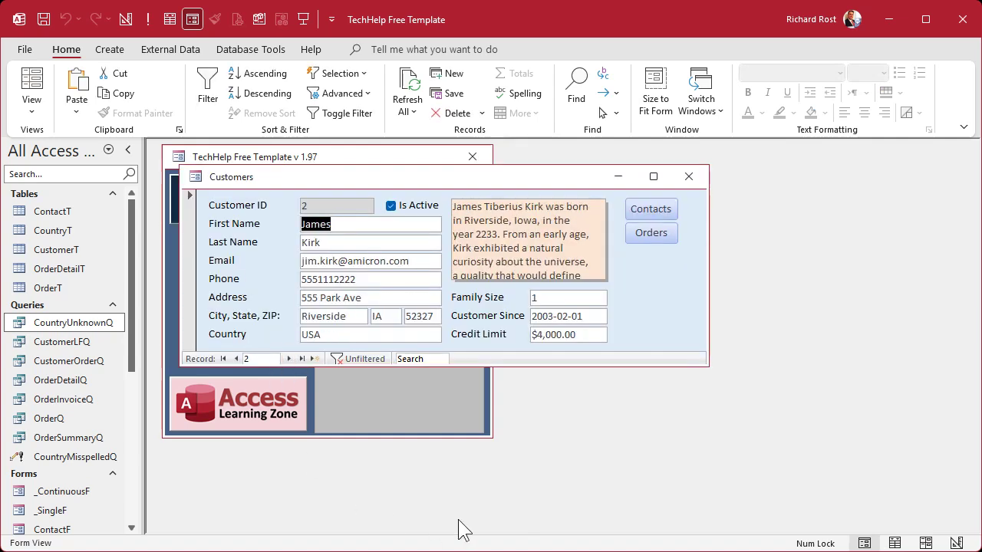
pyautogui.click(689, 177)
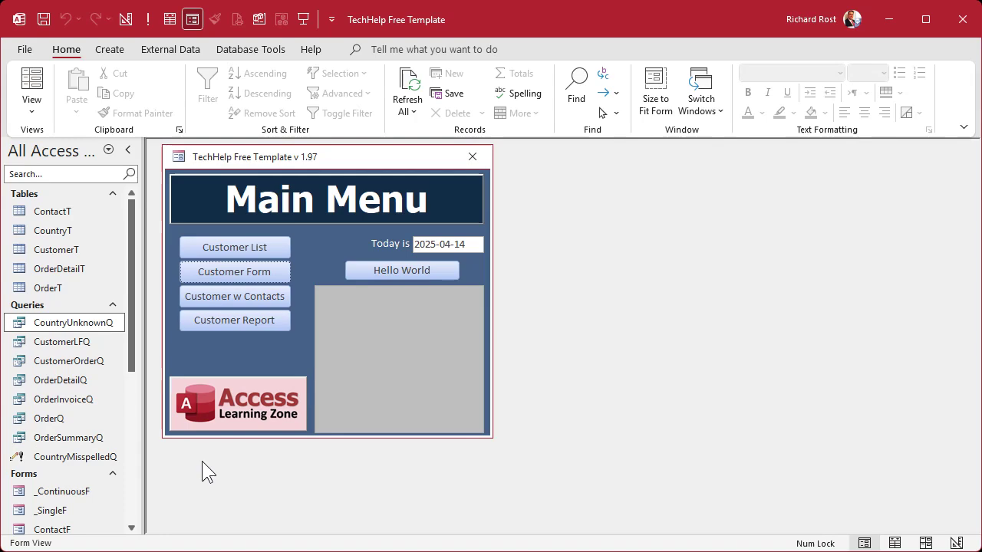
pyautogui.click(269, 269)
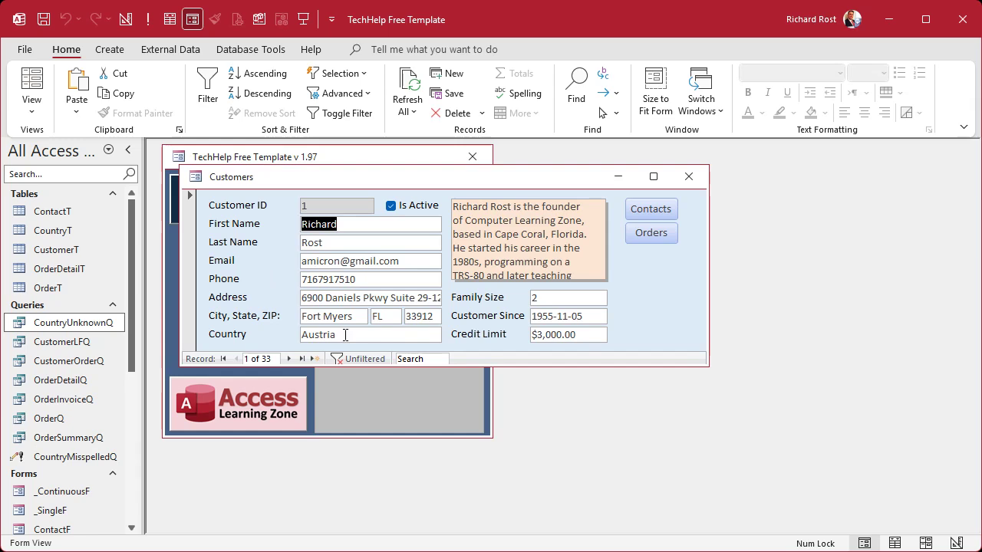